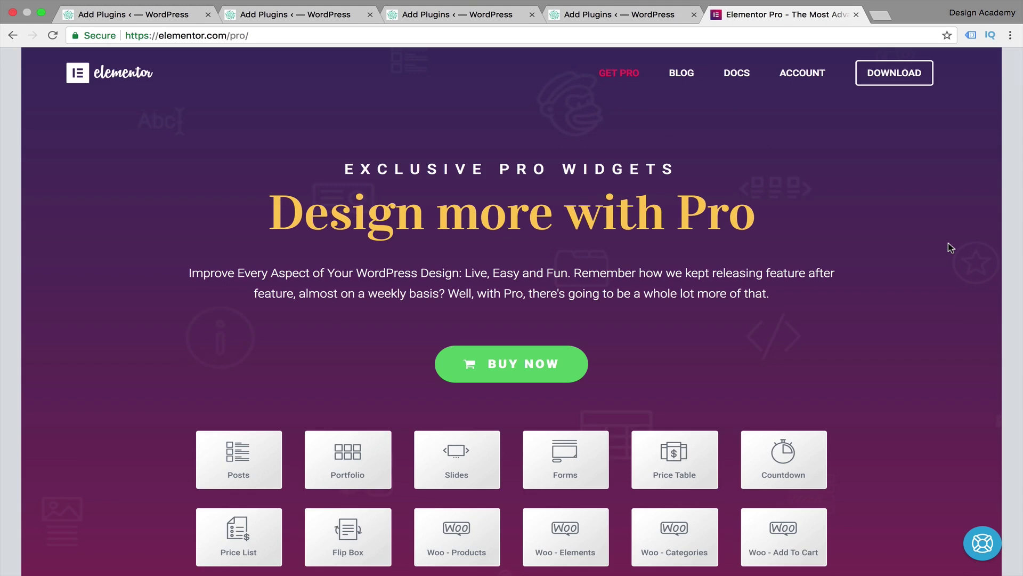
# - Scroll through the Elementor add-on plugin search results to compare the options
pyautogui.scroll(-4, 948, 242)
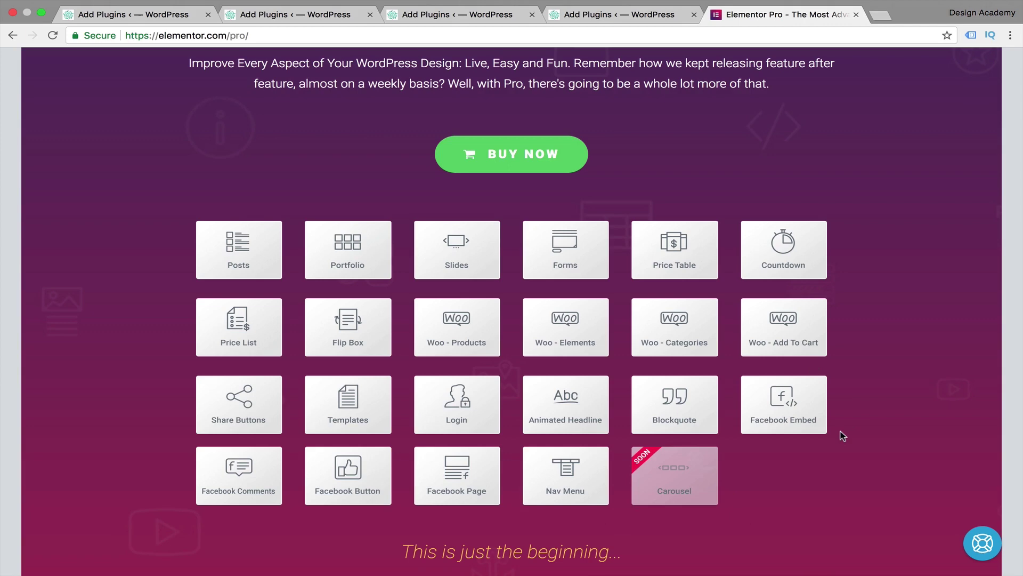
pyautogui.scroll(-2, 842, 435)
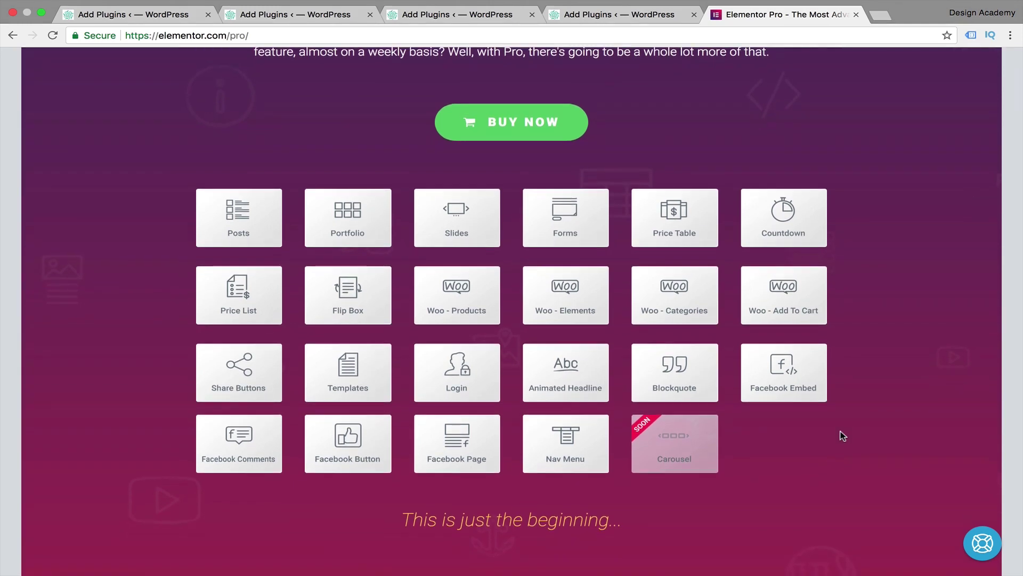
pyautogui.scroll(-1, 727, 473)
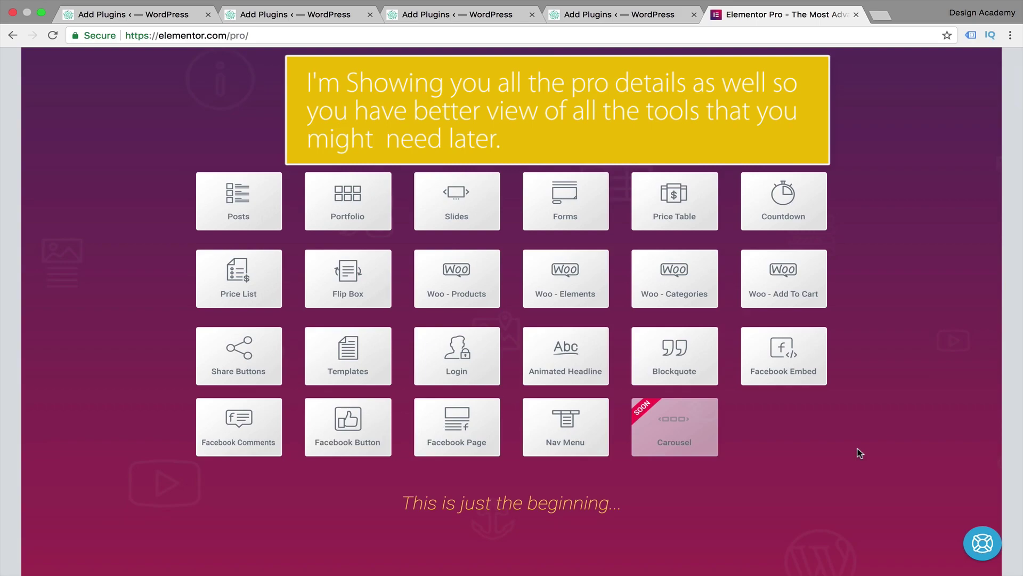
pyautogui.scroll(-10, 859, 453)
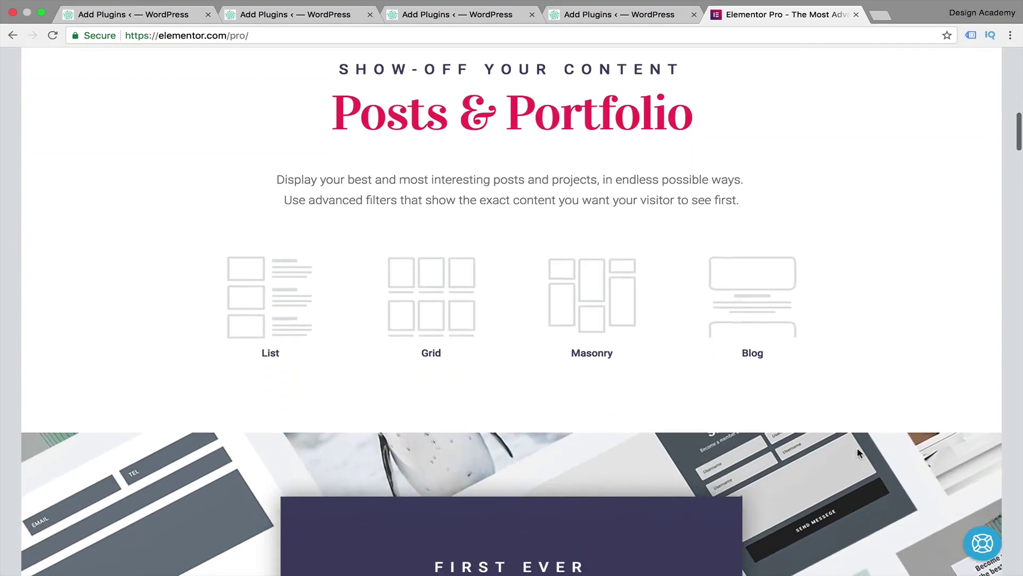
pyautogui.scroll(-5, 860, 453)
pyautogui.scroll(3, 859, 453)
pyautogui.scroll(-1, 859, 453)
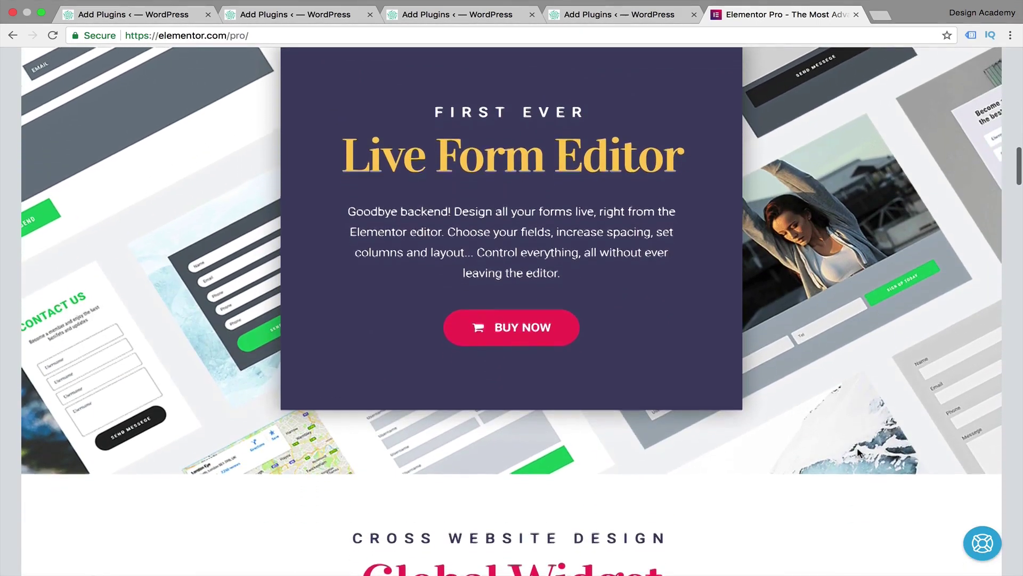
pyautogui.scroll(-9, 858, 452)
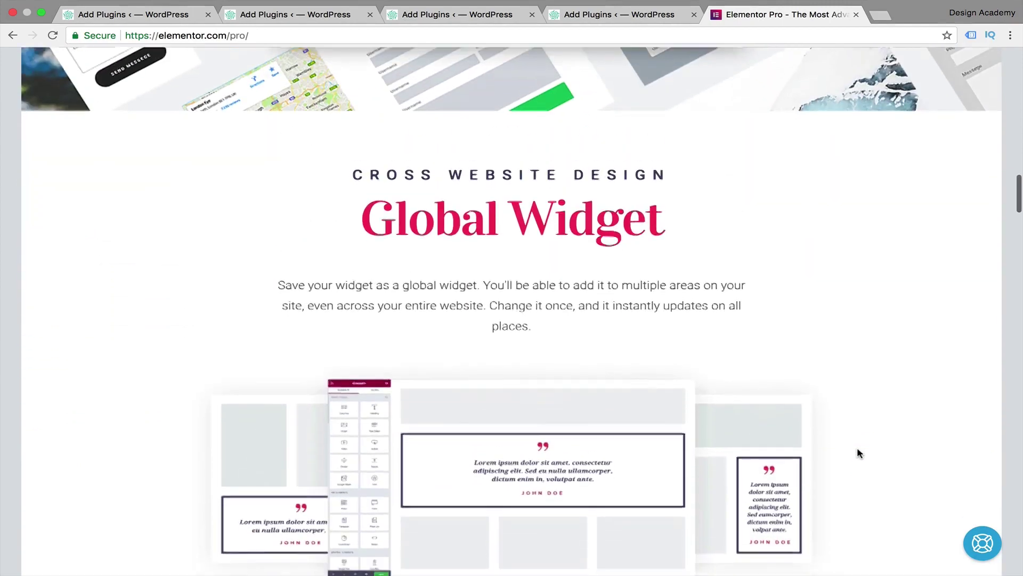
pyautogui.scroll(-8, 858, 452)
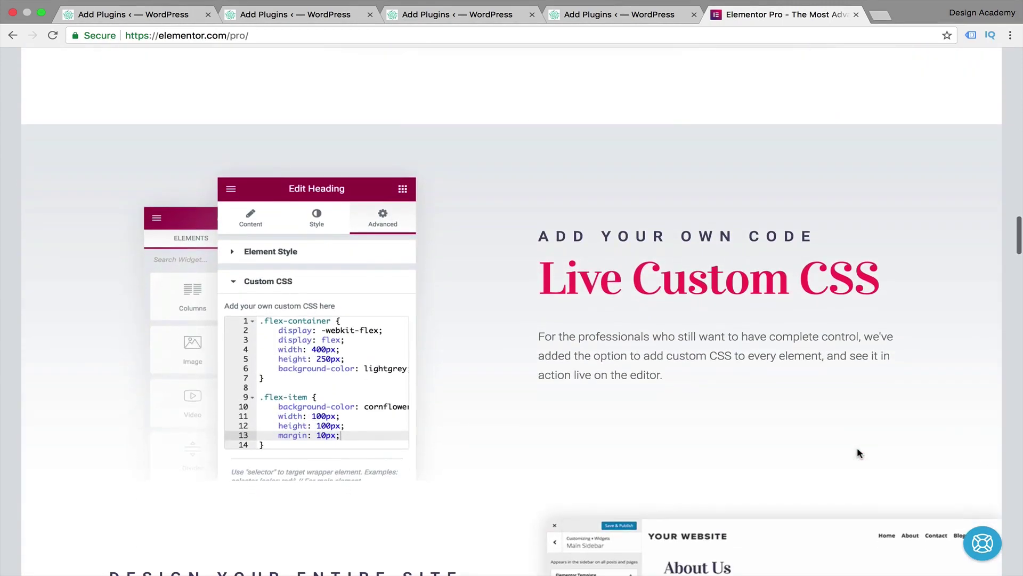
pyautogui.scroll(-1, 858, 453)
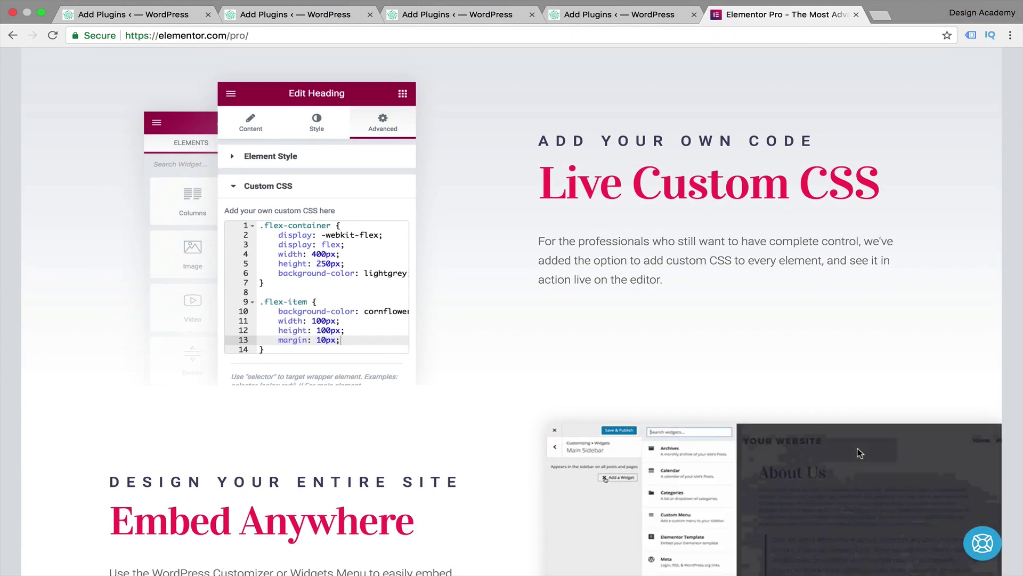
pyautogui.scroll(-1, 857, 452)
pyautogui.scroll(-4, 858, 452)
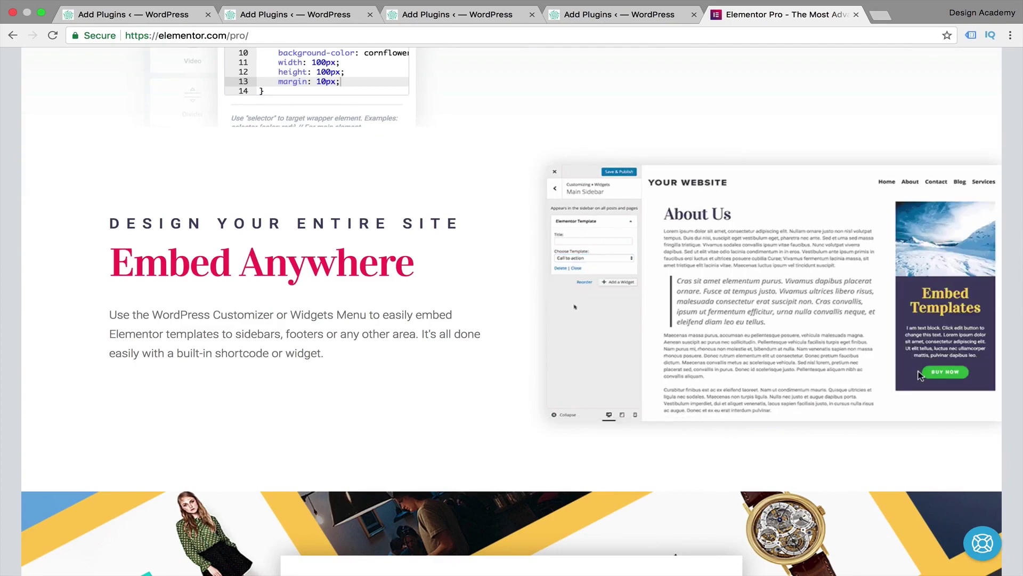
pyautogui.scroll(-12, 496, 528)
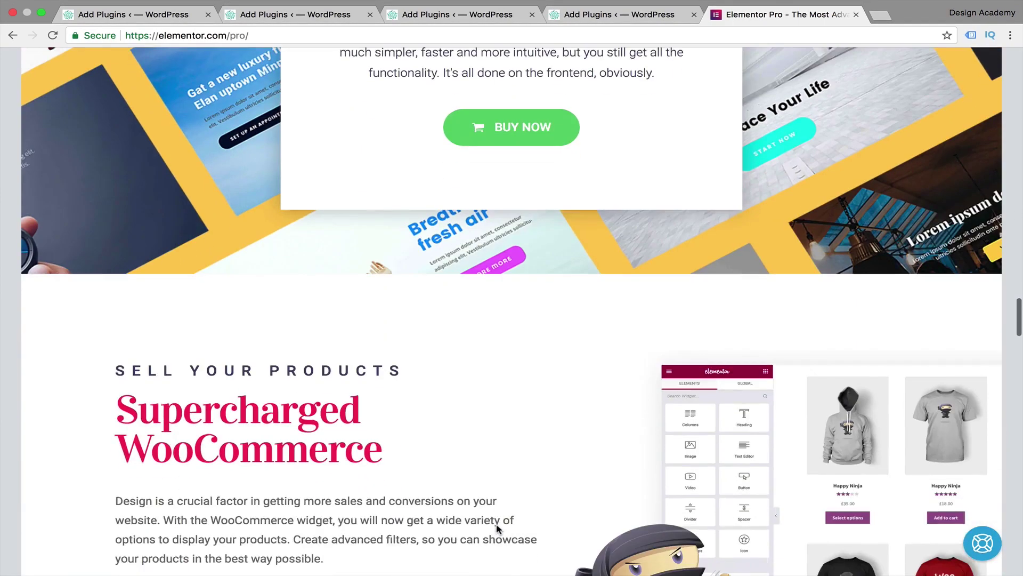
pyautogui.scroll(-4, 496, 525)
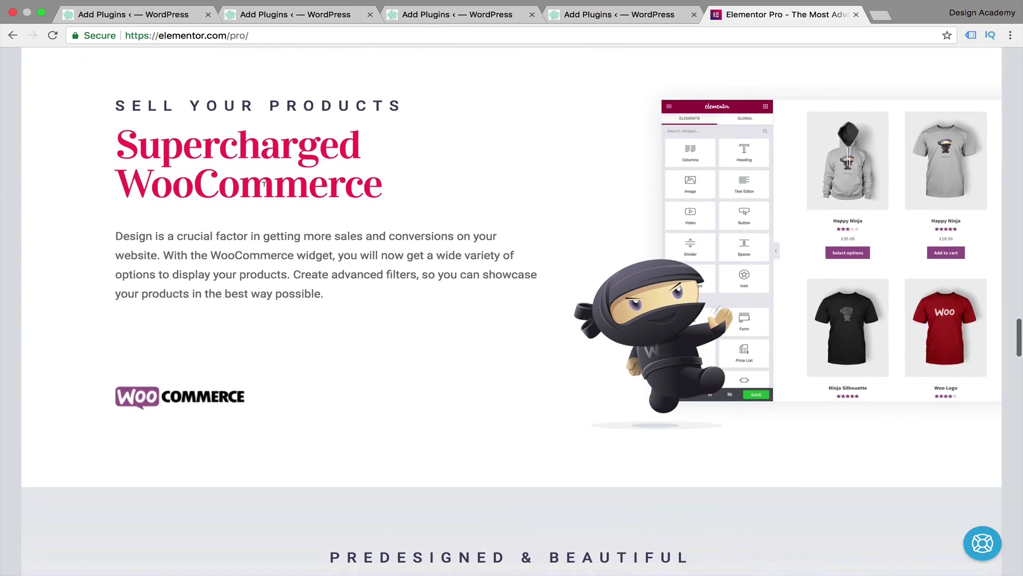
pyautogui.scroll(1, 297, 496)
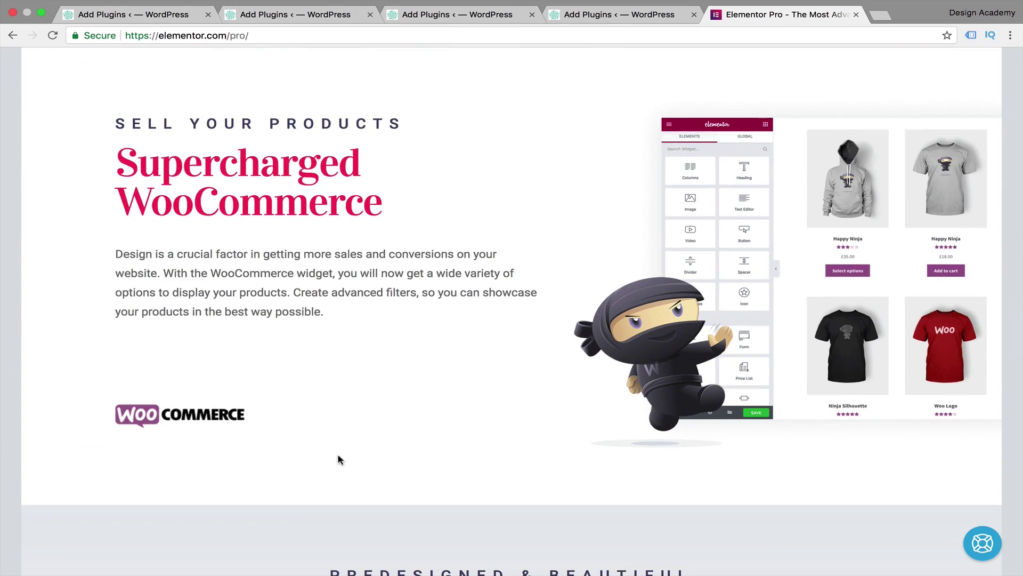
pyautogui.scroll(1, 377, 424)
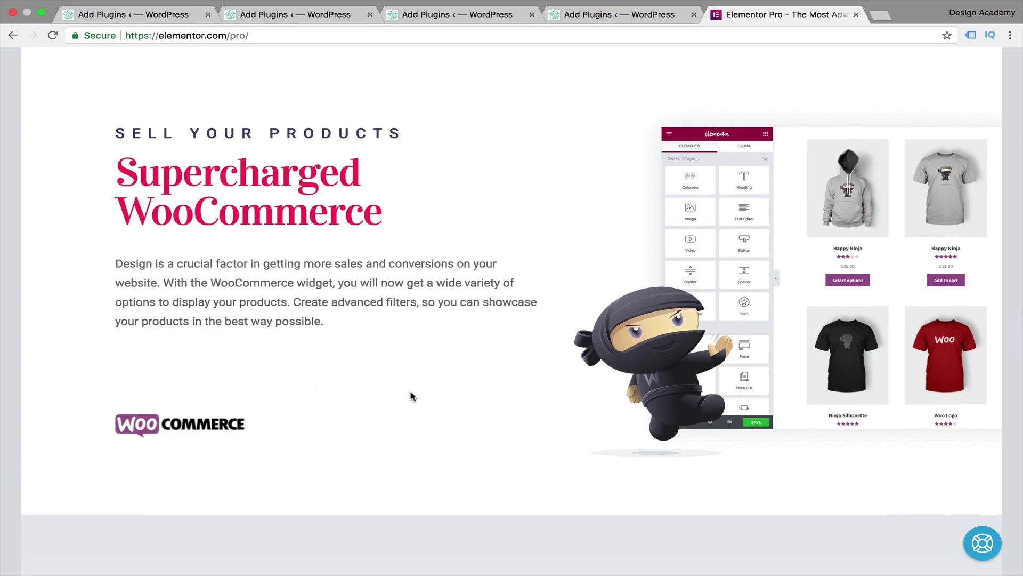
pyautogui.scroll(-10, 410, 395)
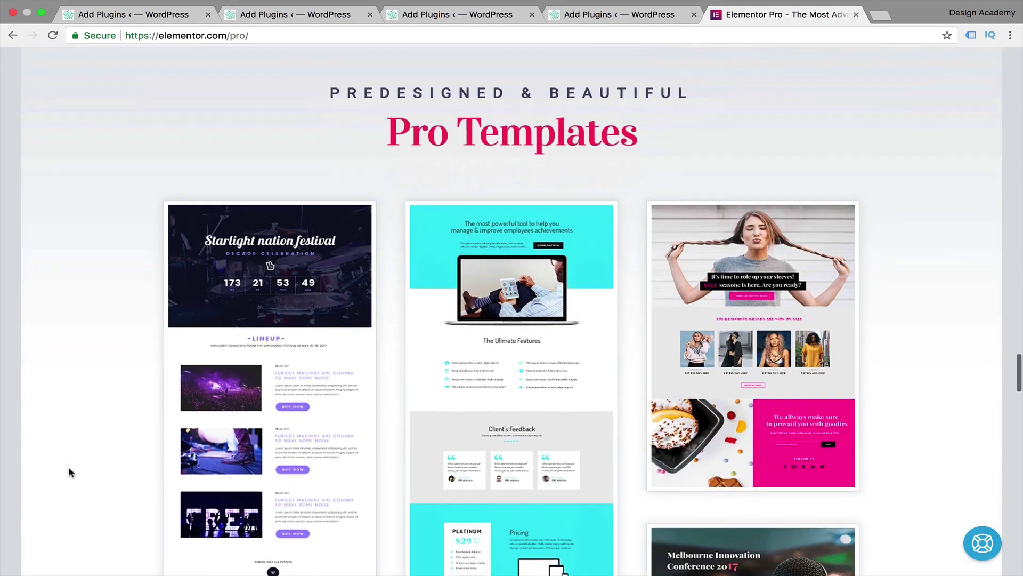
pyautogui.scroll(-10, 69, 472)
pyautogui.scroll(-5, 70, 472)
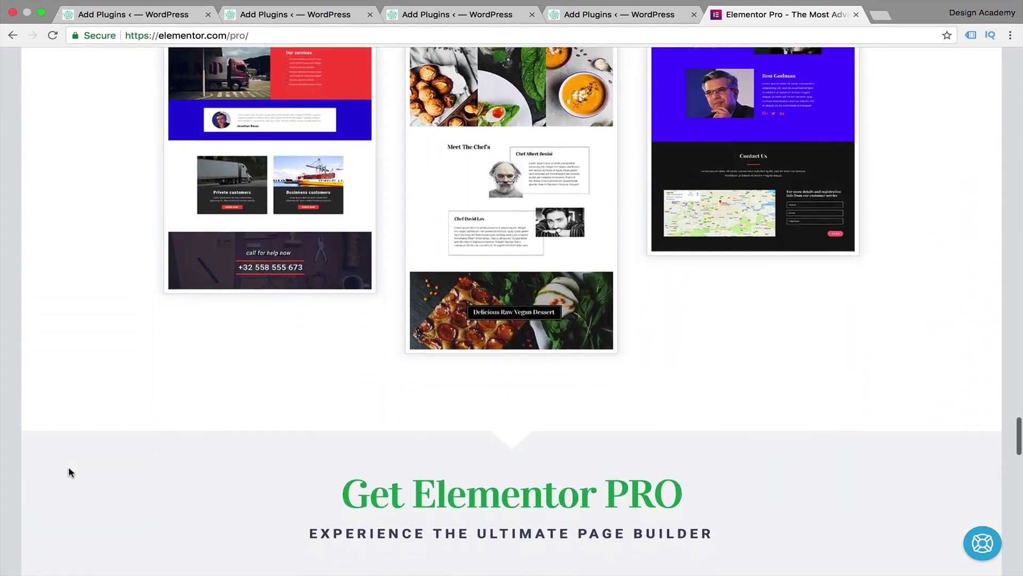
pyautogui.scroll(-8, 70, 471)
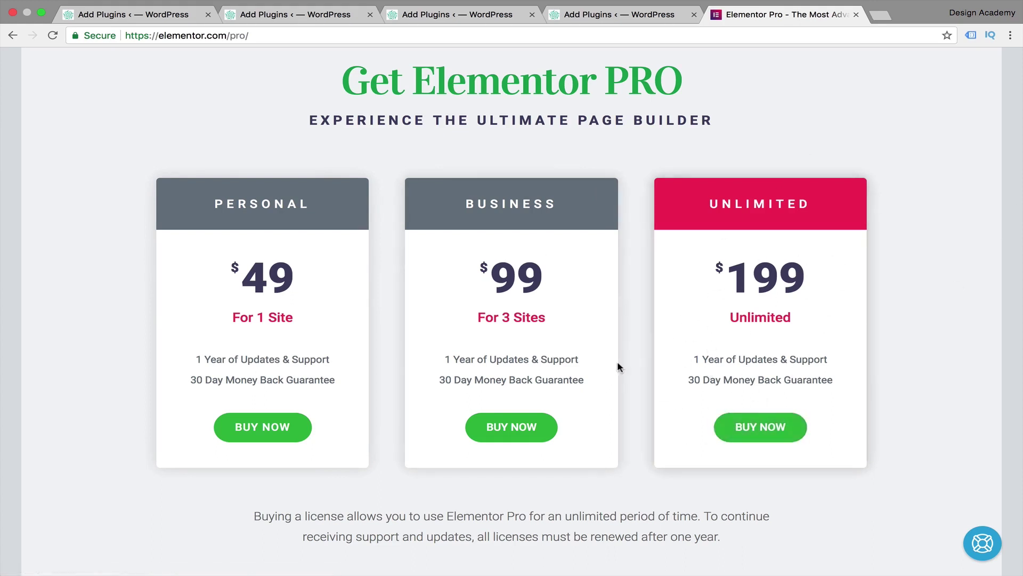
pyautogui.scroll(1, 104, 395)
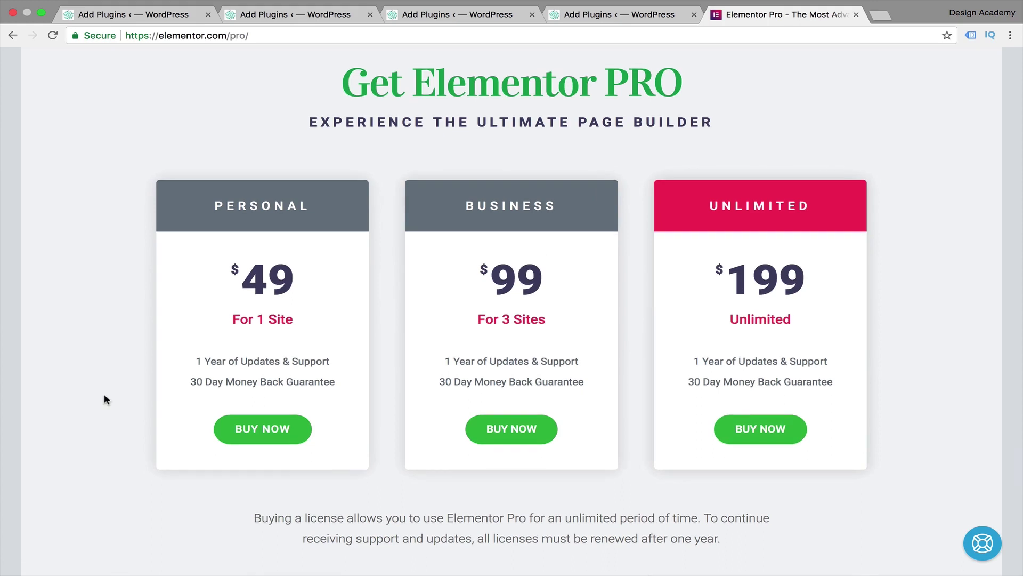
# - Return to the Elementor Addon Elements details and read its Description
pyautogui.click(154, 15)
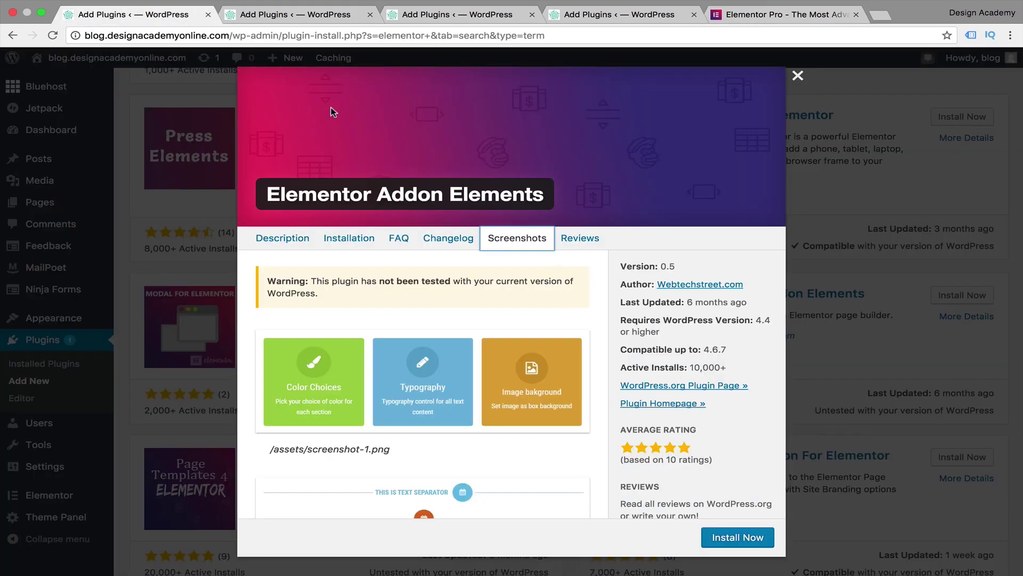
pyautogui.click(283, 237)
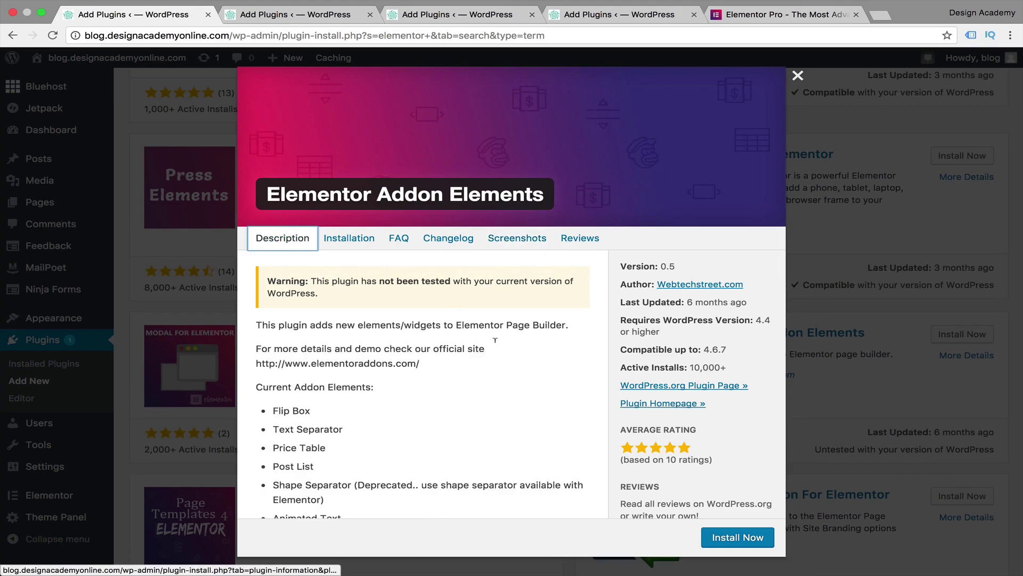
pyautogui.scroll(-2, 531, 379)
pyautogui.scroll(-2, 530, 378)
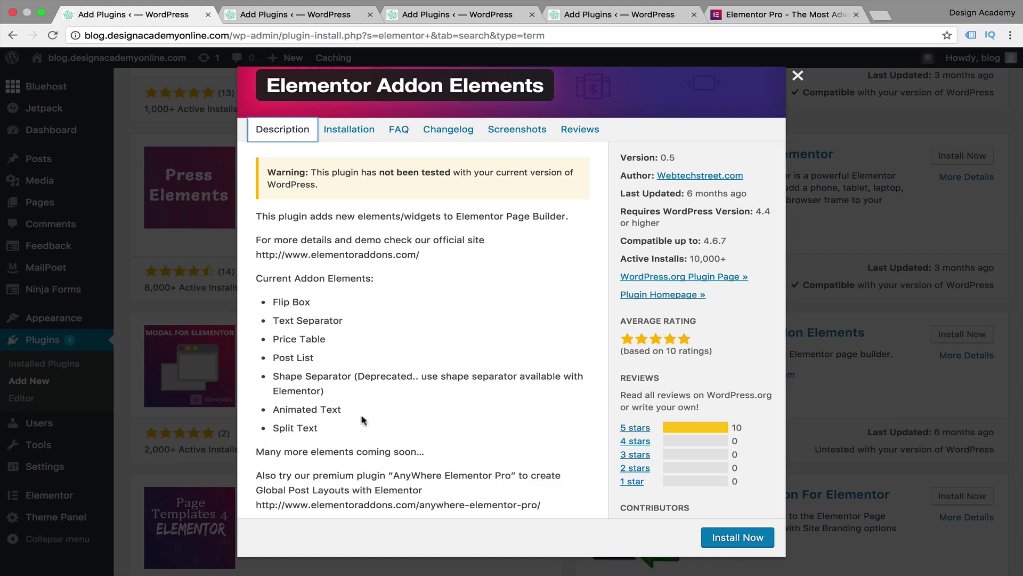
pyautogui.scroll(-2, 391, 420)
pyautogui.scroll(5, 391, 420)
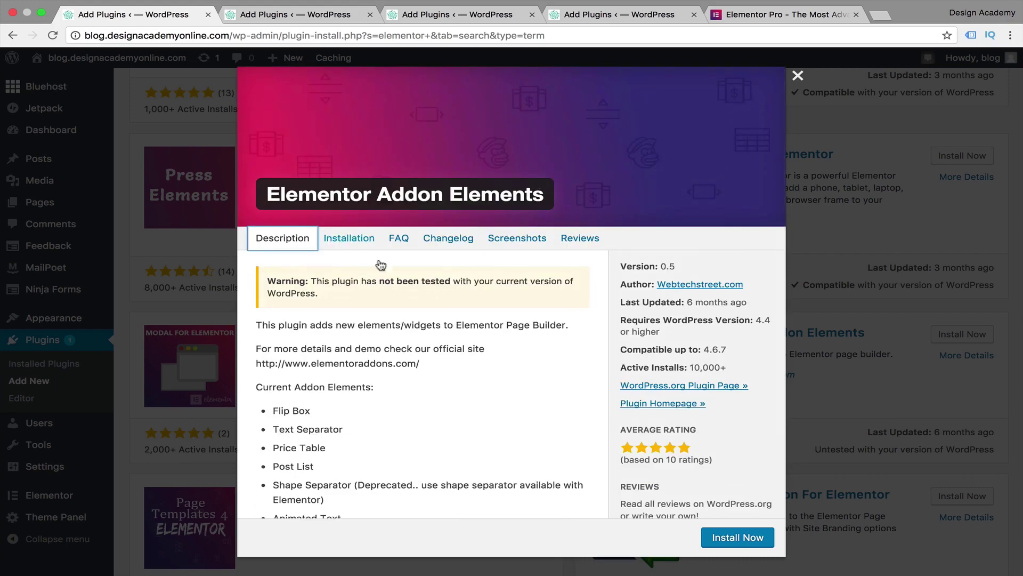
# - Browse the Elementor Addon Elements screenshots, then bring up the DZ Elementor Addon details
pyautogui.click(514, 240)
pyautogui.scroll(-5, 302, 333)
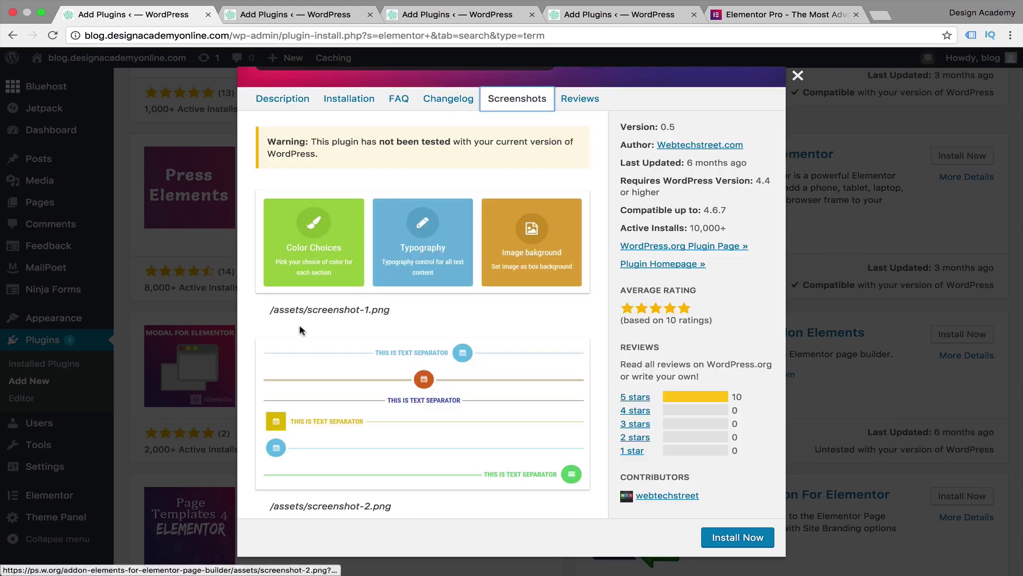
pyautogui.scroll(-5, 522, 347)
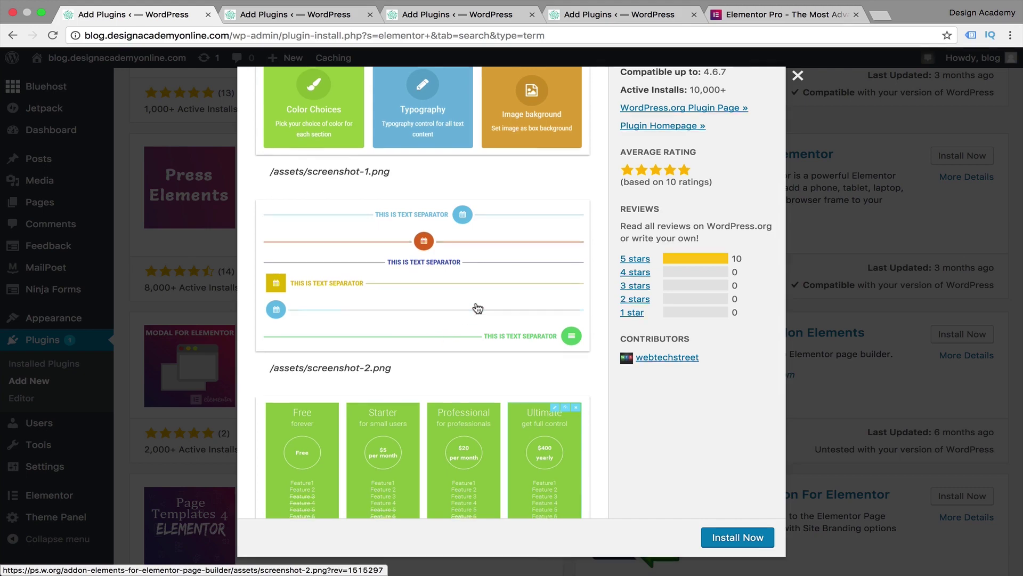
pyautogui.scroll(-6, 477, 308)
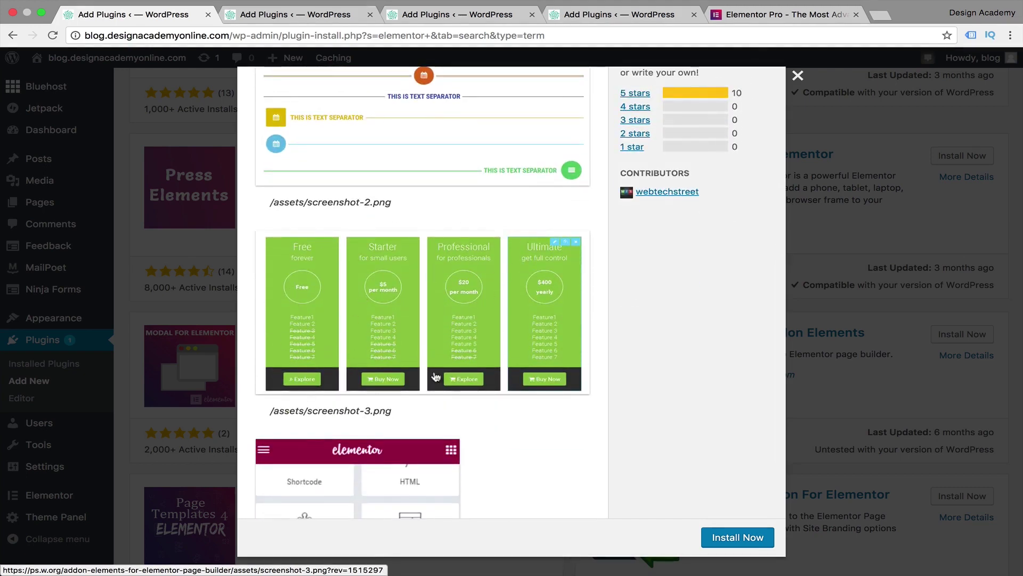
pyautogui.scroll(-8, 498, 349)
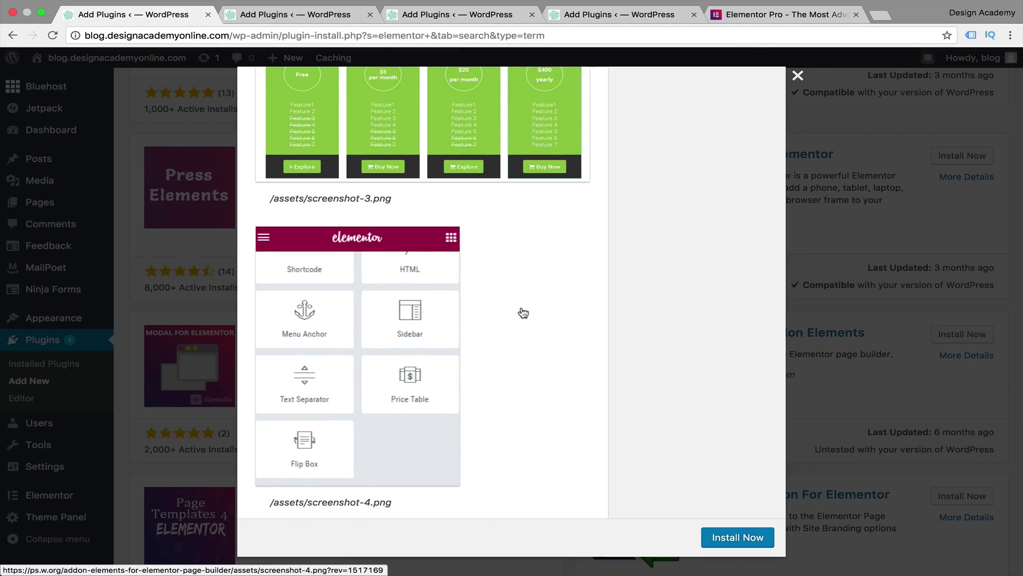
pyautogui.scroll(15, 541, 299)
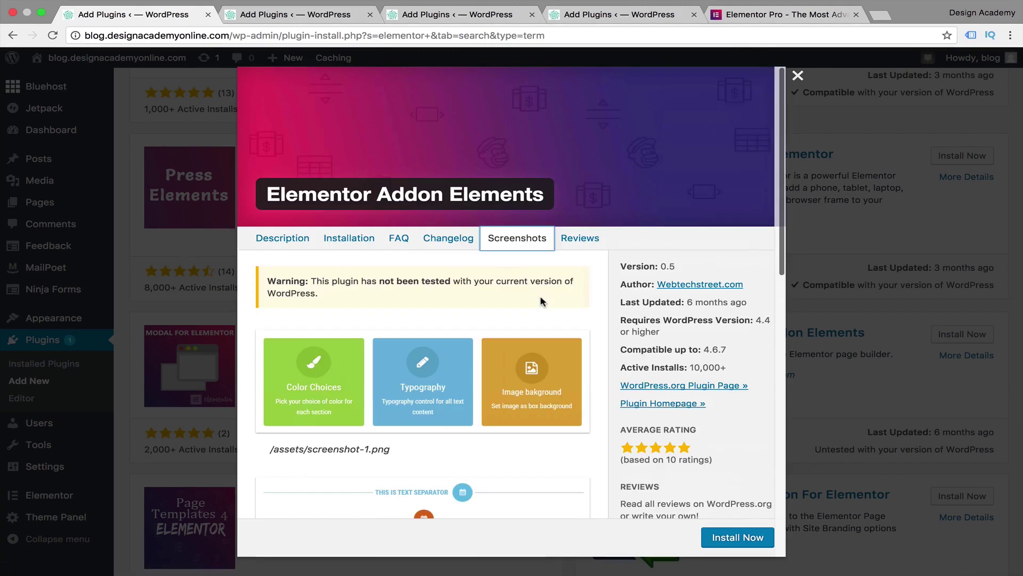
pyautogui.click(299, 245)
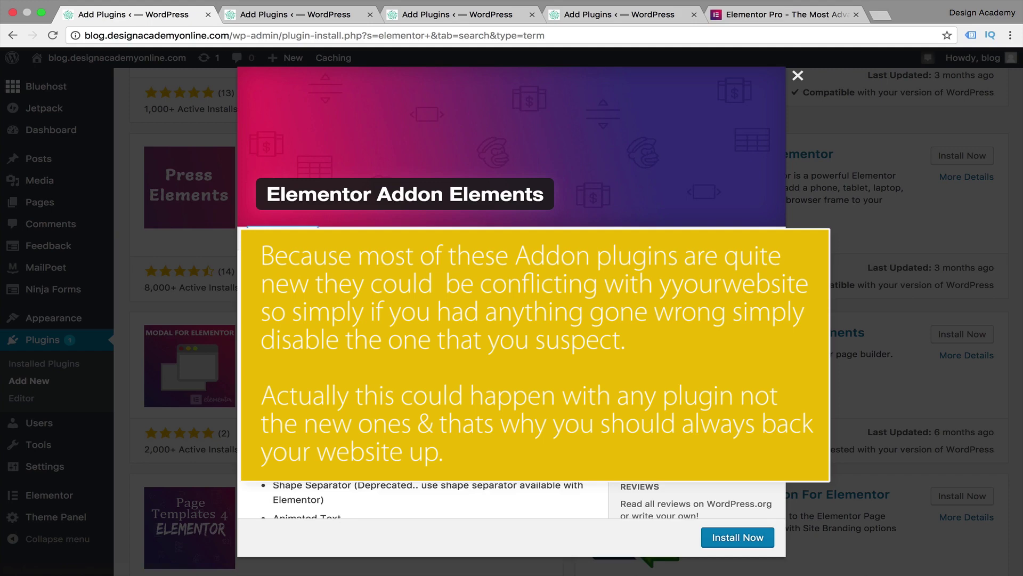
pyautogui.click(288, 19)
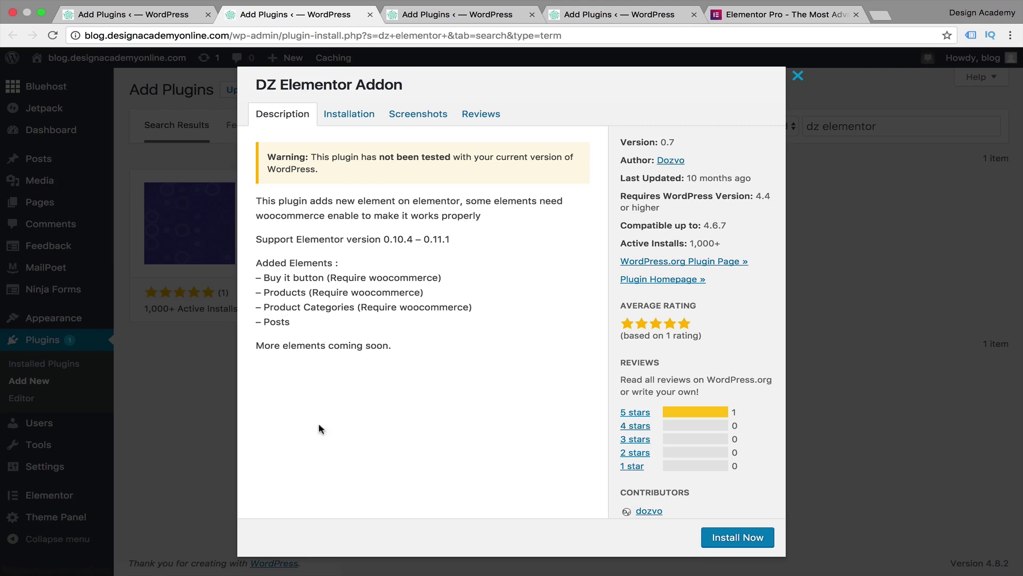
# - Browse the screenshots of the DZ Elementor Addon elements
pyautogui.click(419, 114)
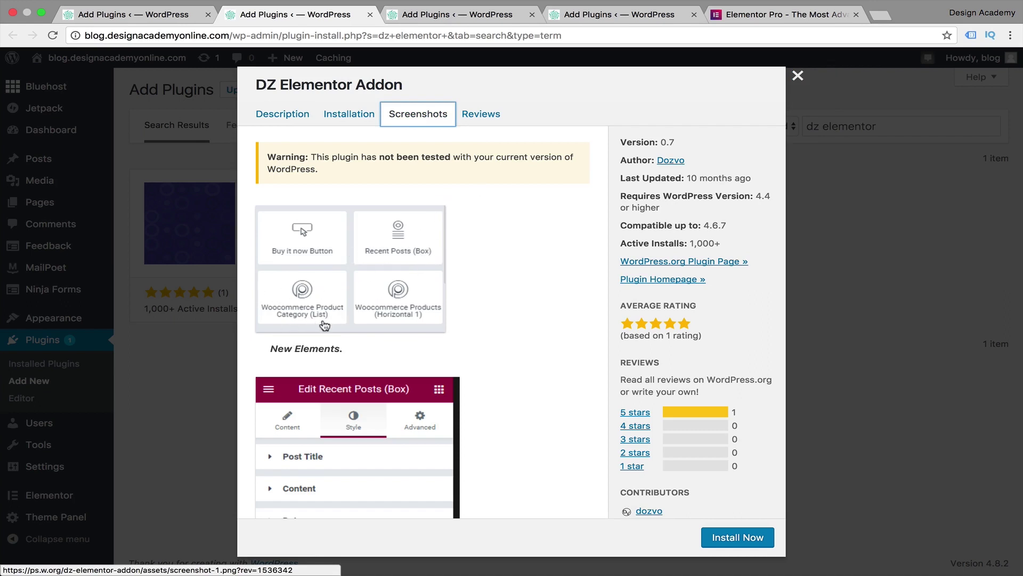
pyautogui.scroll(-10, 551, 350)
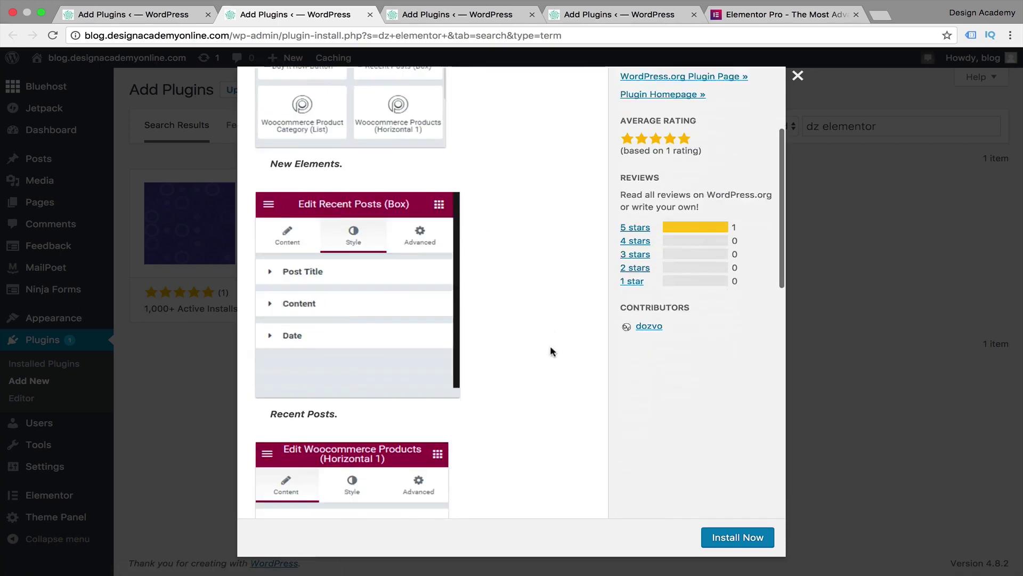
pyautogui.scroll(-12, 551, 350)
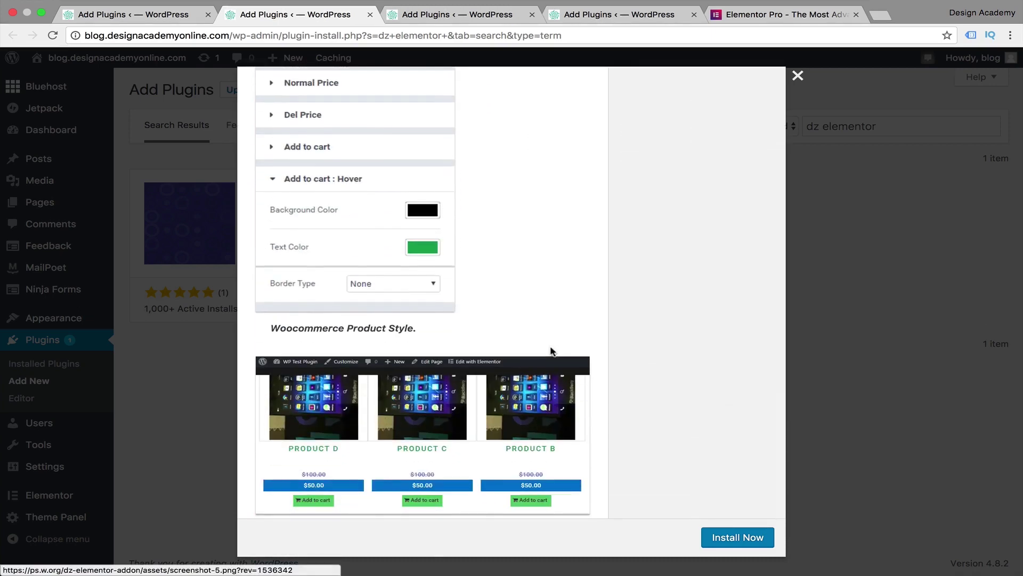
pyautogui.scroll(20, 546, 251)
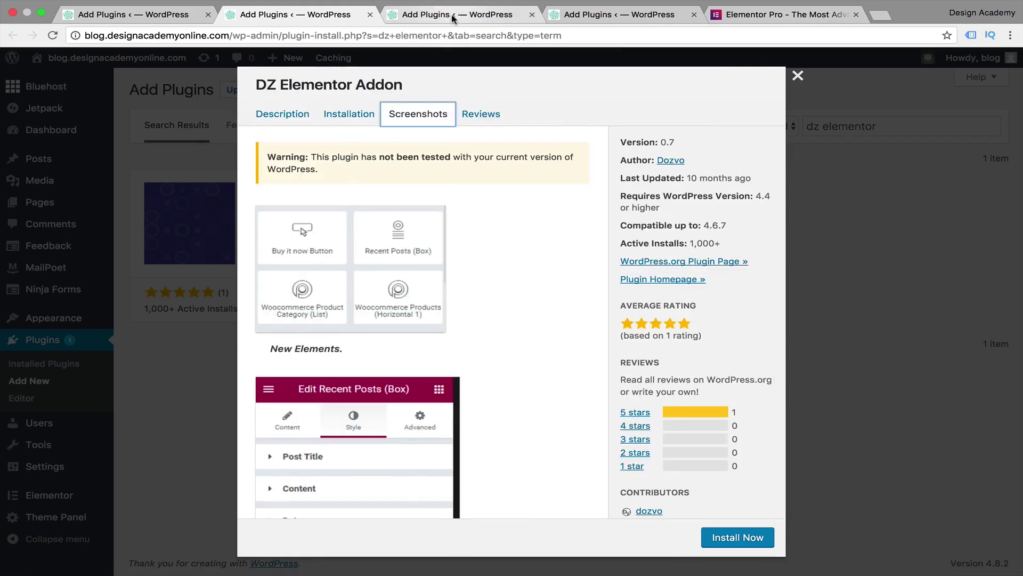
# - Read the Addon Widgets For Elementor description of its WooCommerce and EAW post widgets
pyautogui.click(452, 19)
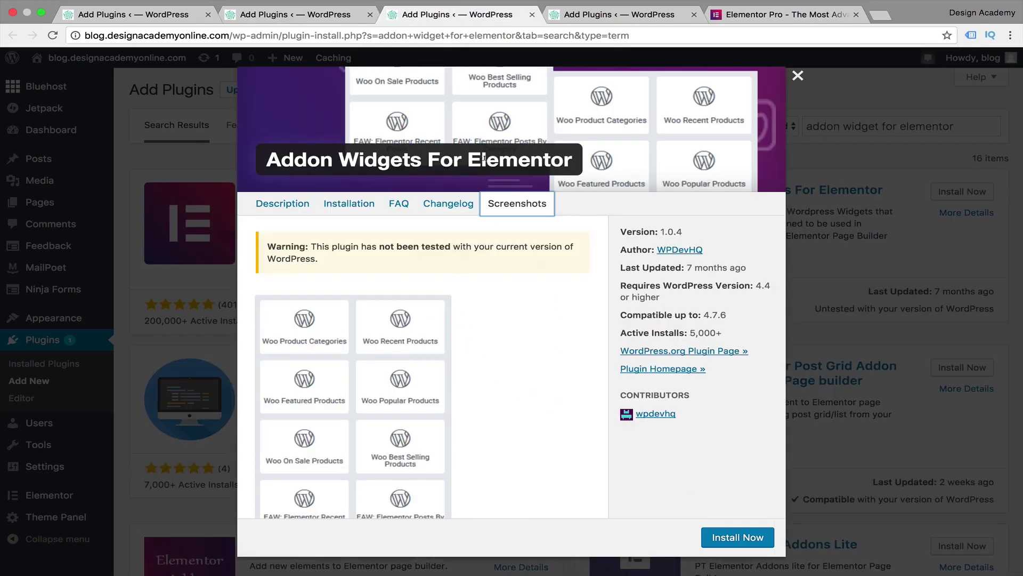
pyautogui.click(282, 207)
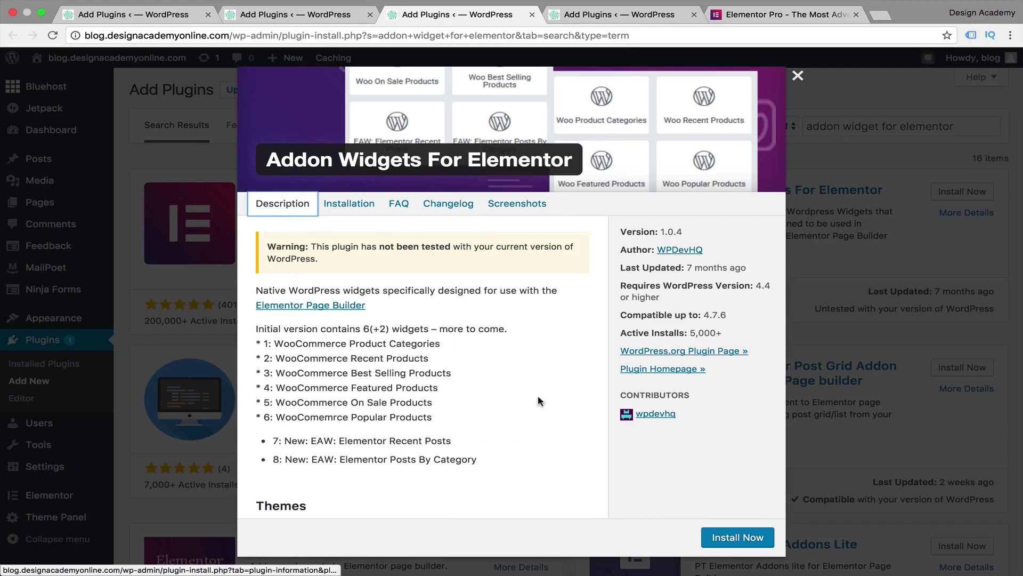
pyautogui.scroll(-1, 538, 368)
pyautogui.scroll(-2, 544, 437)
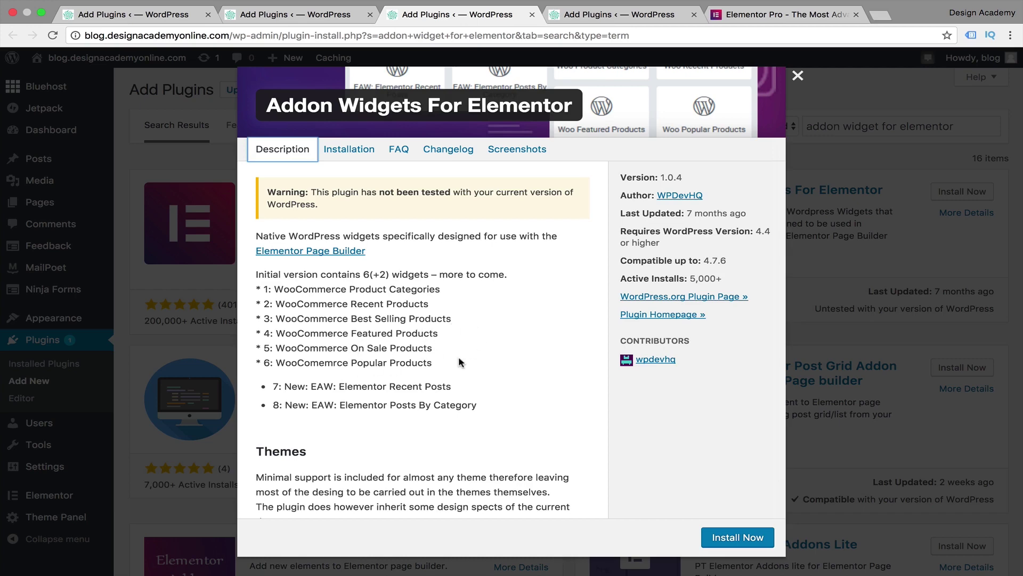
pyautogui.scroll(4, 458, 356)
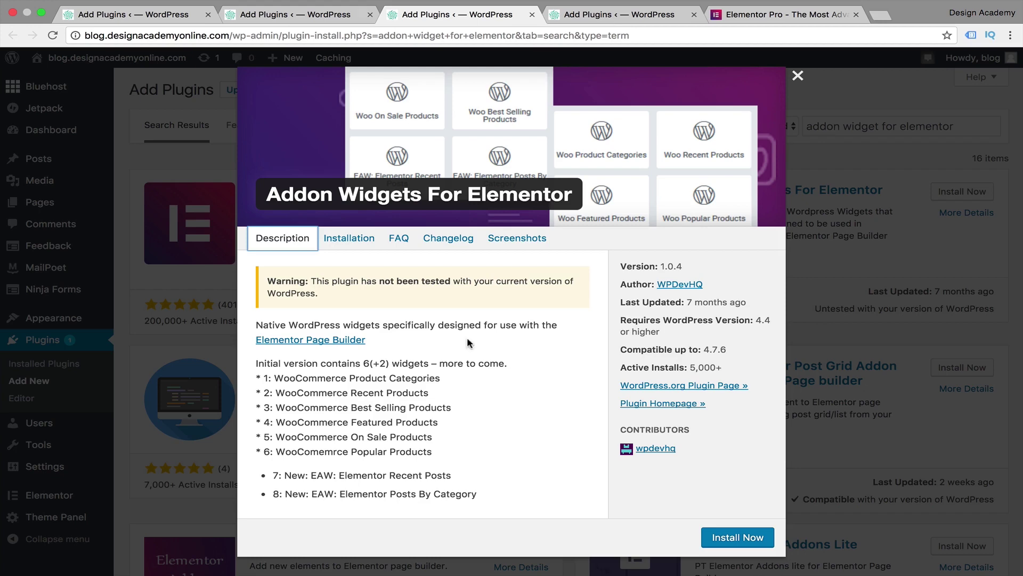
pyautogui.click(296, 15)
pyautogui.click(608, 16)
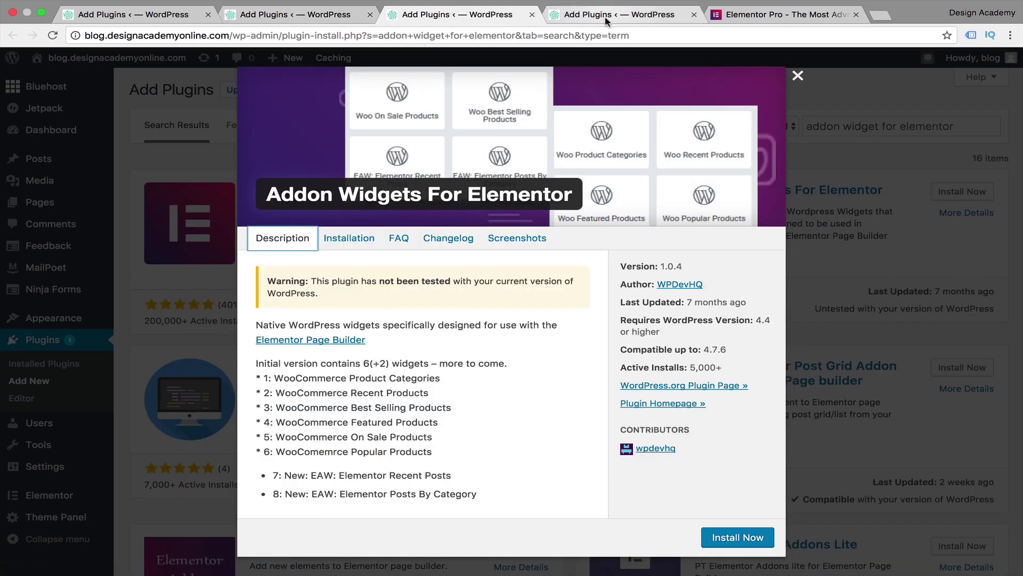
# - Install WooCommerce from its search results and activate it
pyautogui.click(607, 16)
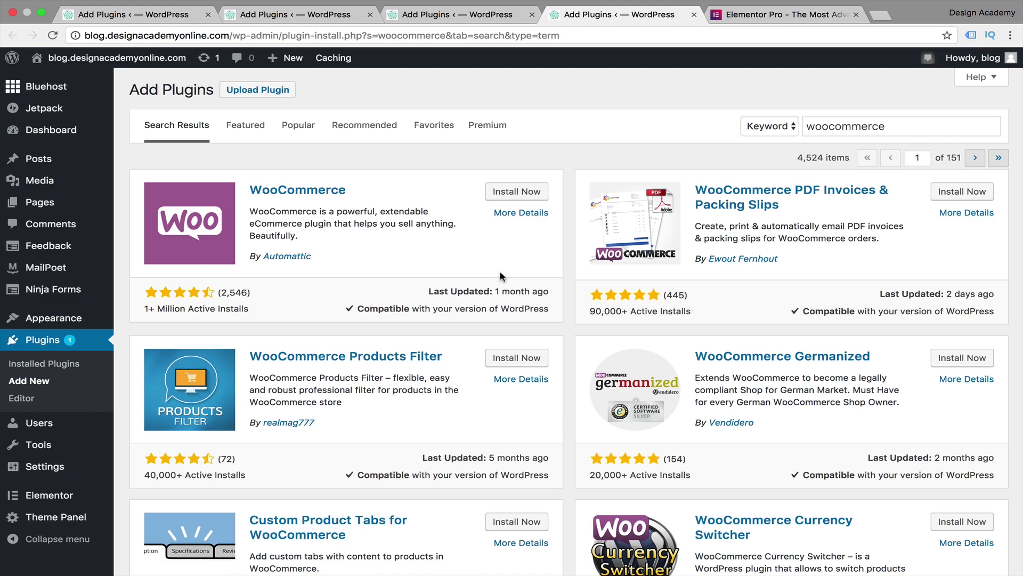
pyautogui.click(515, 191)
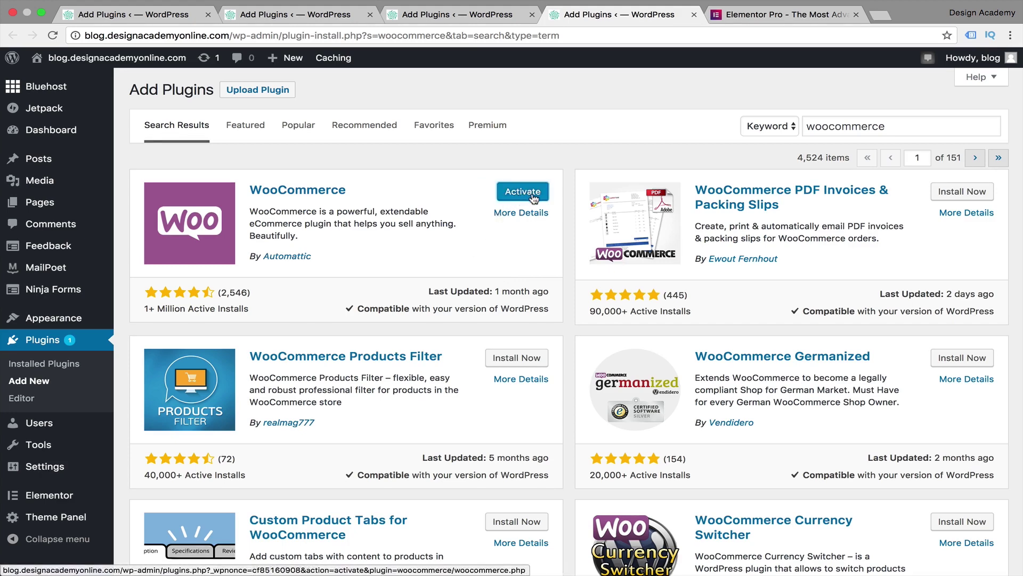
pyautogui.click(534, 199)
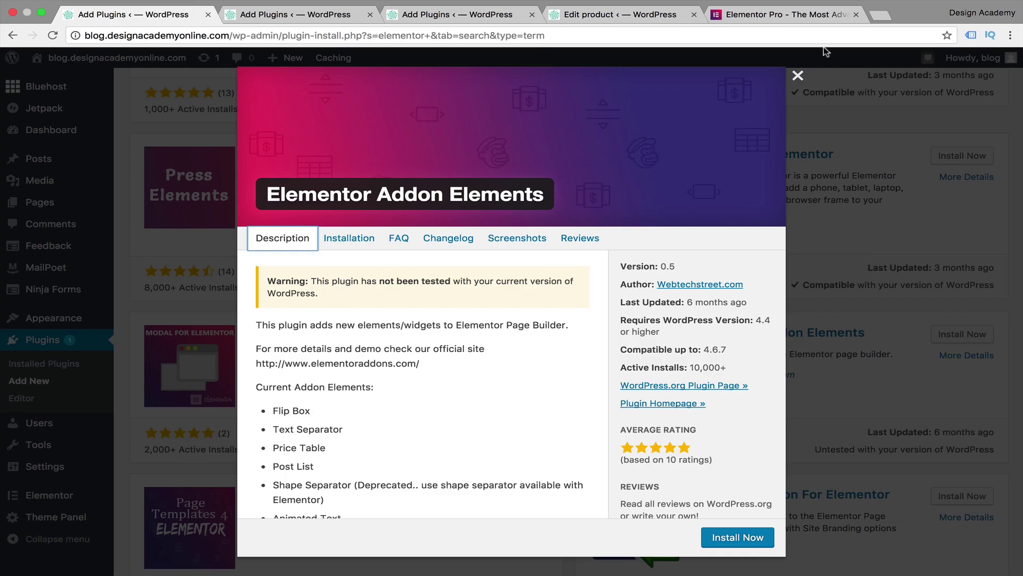
# - Close the details popup and install Elementor Addon Elements from the Elementor results
pyautogui.click(798, 76)
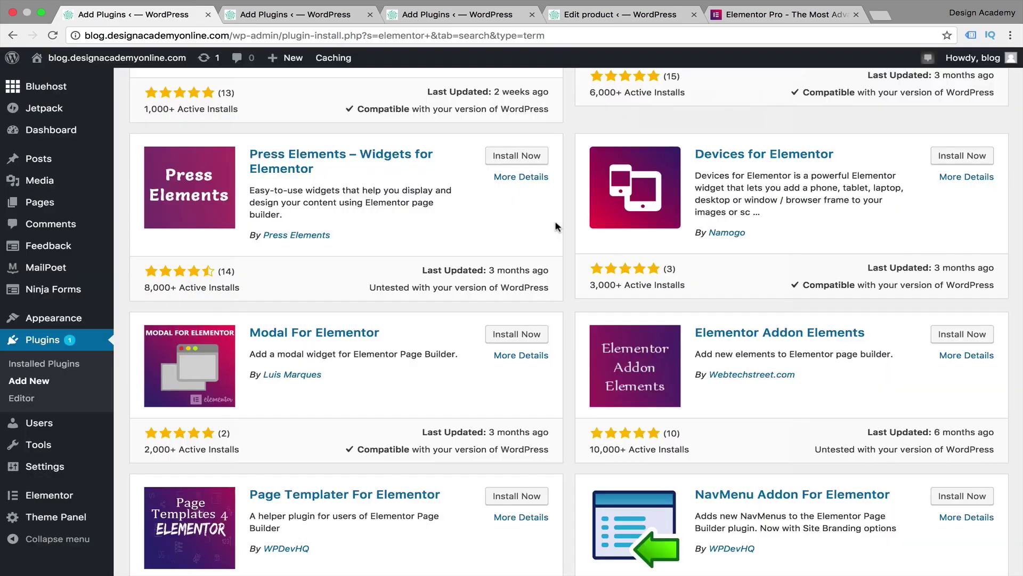
pyautogui.scroll(7, 556, 226)
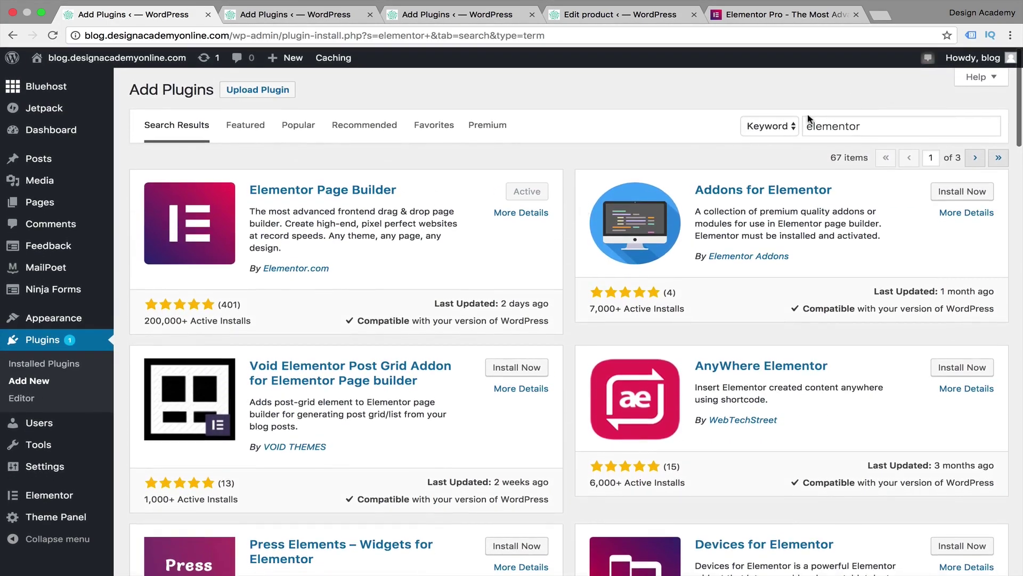
pyautogui.scroll(-9, 774, 199)
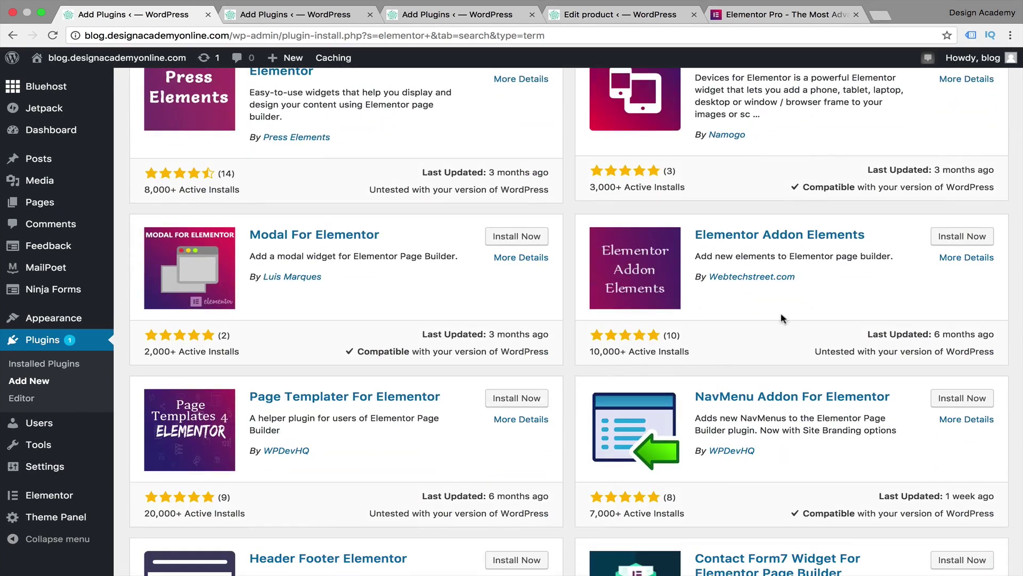
pyautogui.click(962, 236)
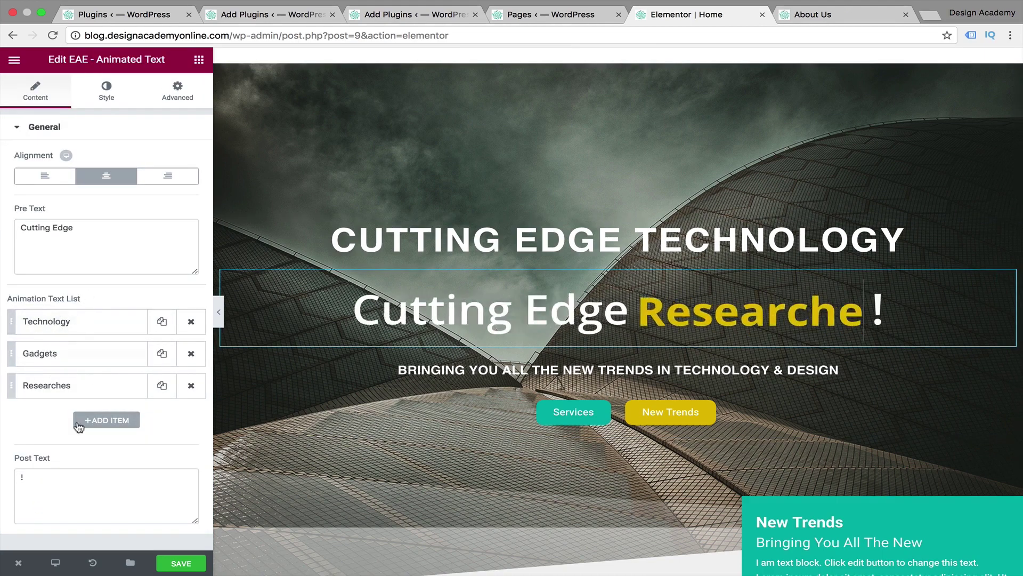
# - Add and centre an EAE - Animated Text line, then delete it and the CUTTING EDGE TECHNOLOGY heading
pyautogui.click(107, 91)
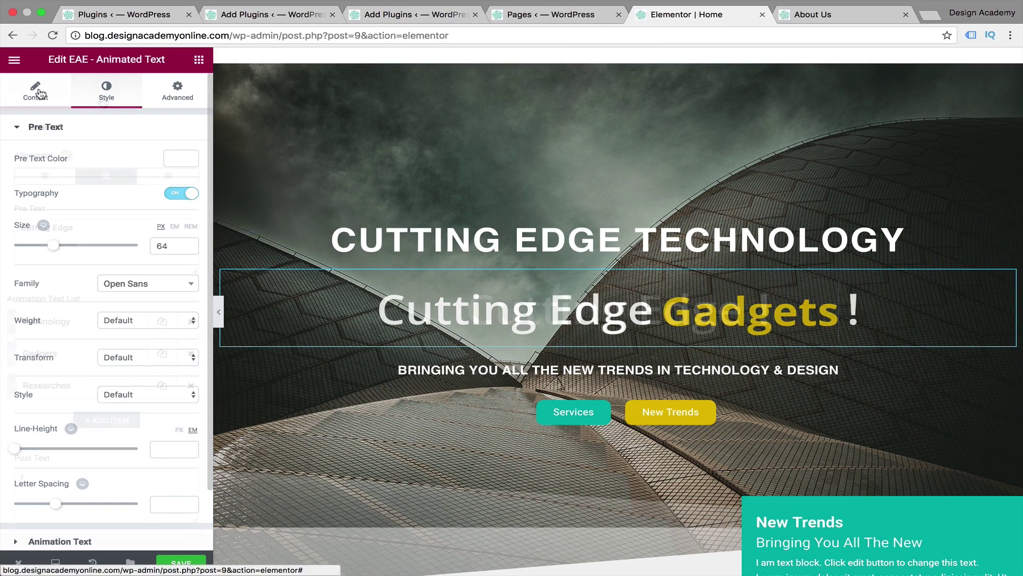
pyautogui.click(36, 92)
pyautogui.click(202, 63)
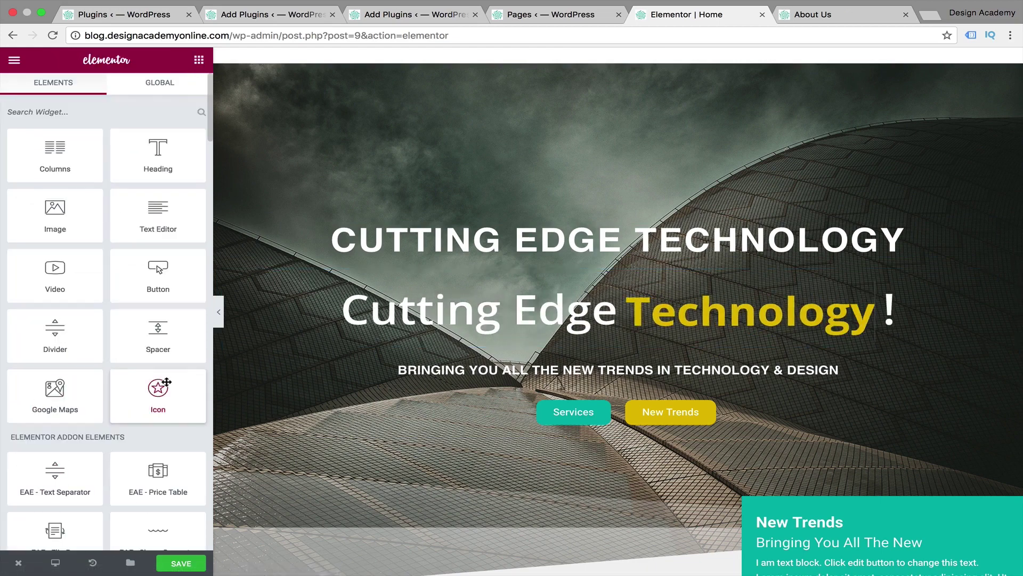
pyautogui.scroll(-5, 201, 361)
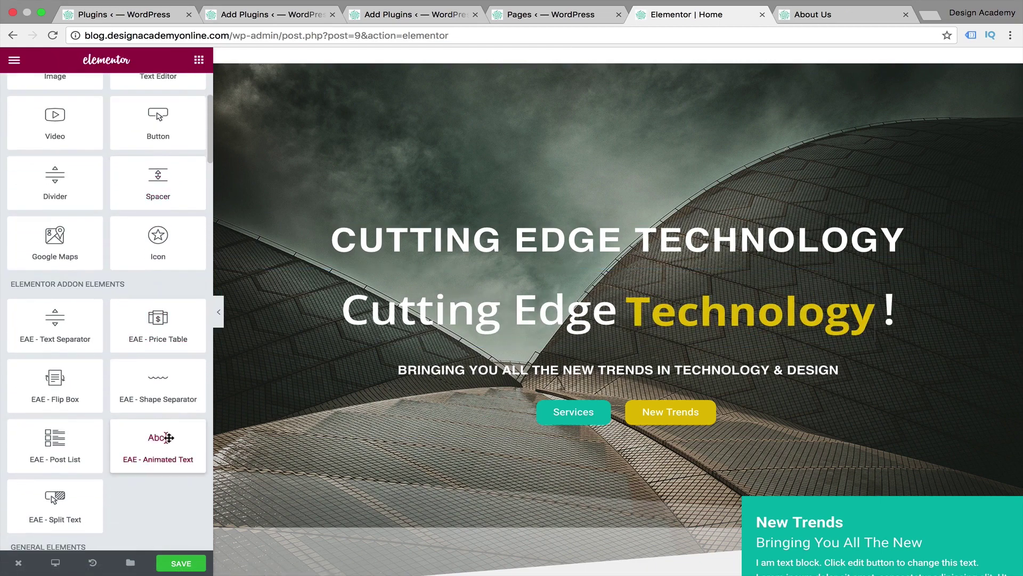
pyautogui.moveTo(167, 438); pyautogui.dragTo(608, 380)
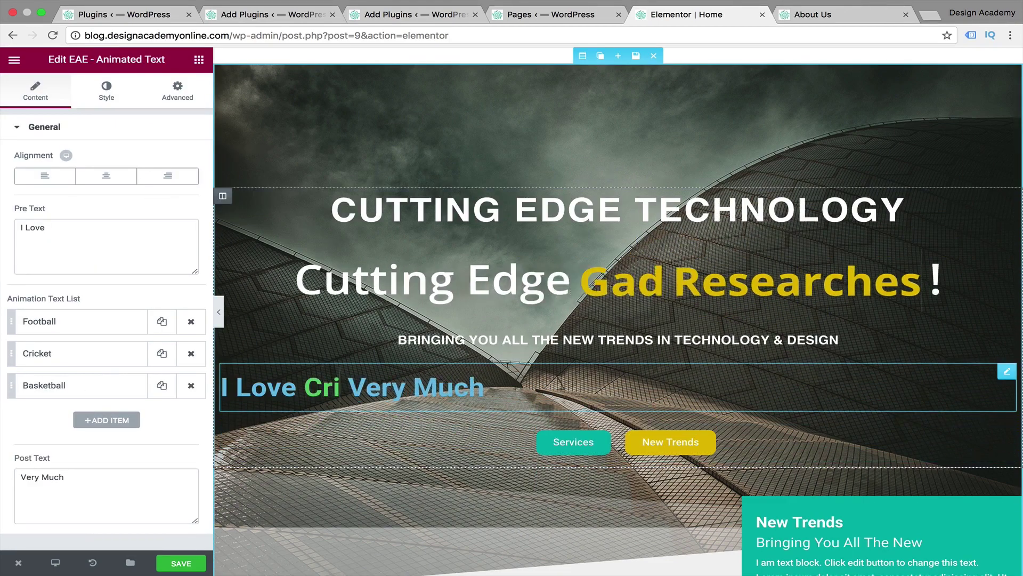
pyautogui.click(106, 176)
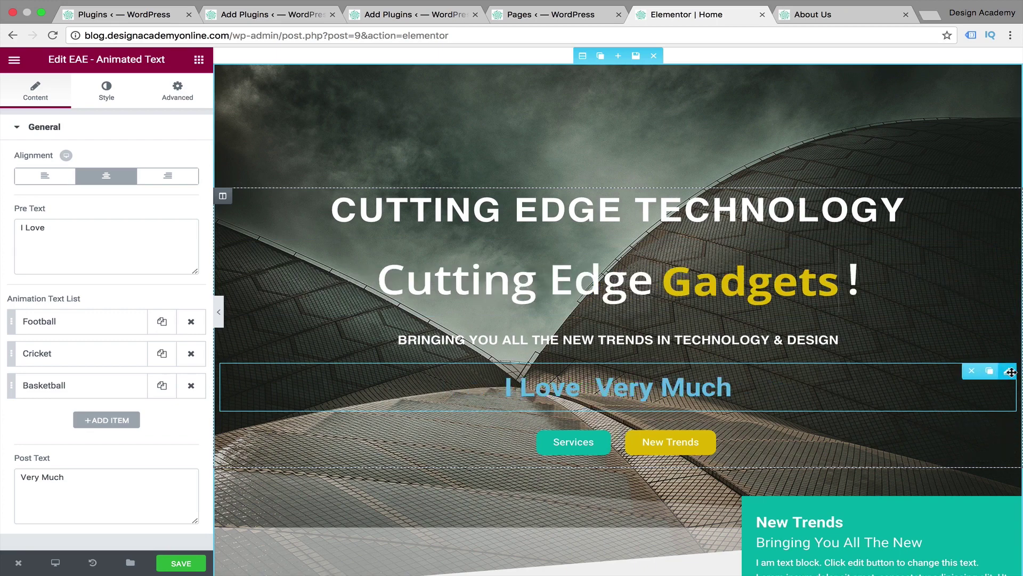
pyautogui.click(977, 374)
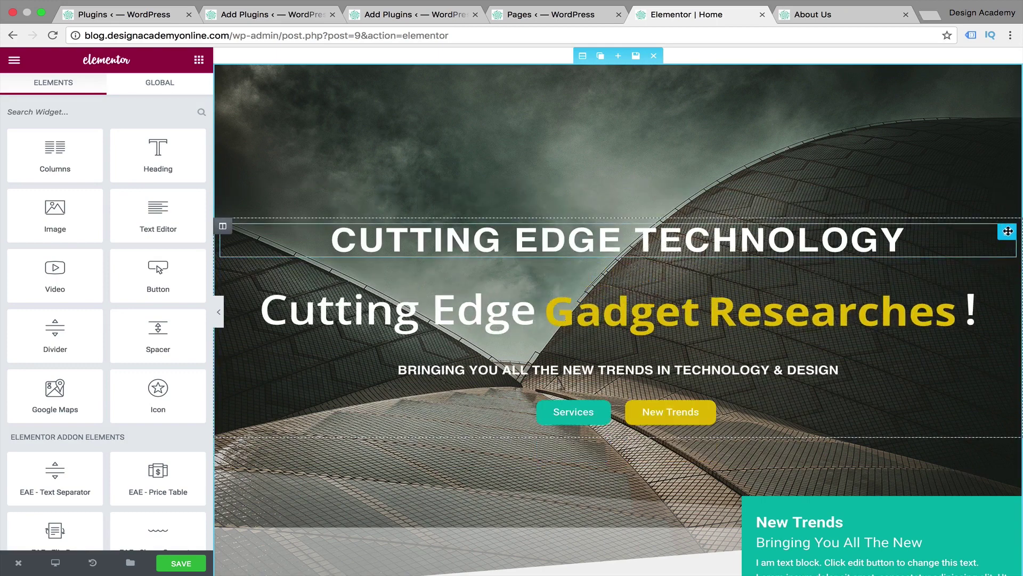
pyautogui.click(970, 234)
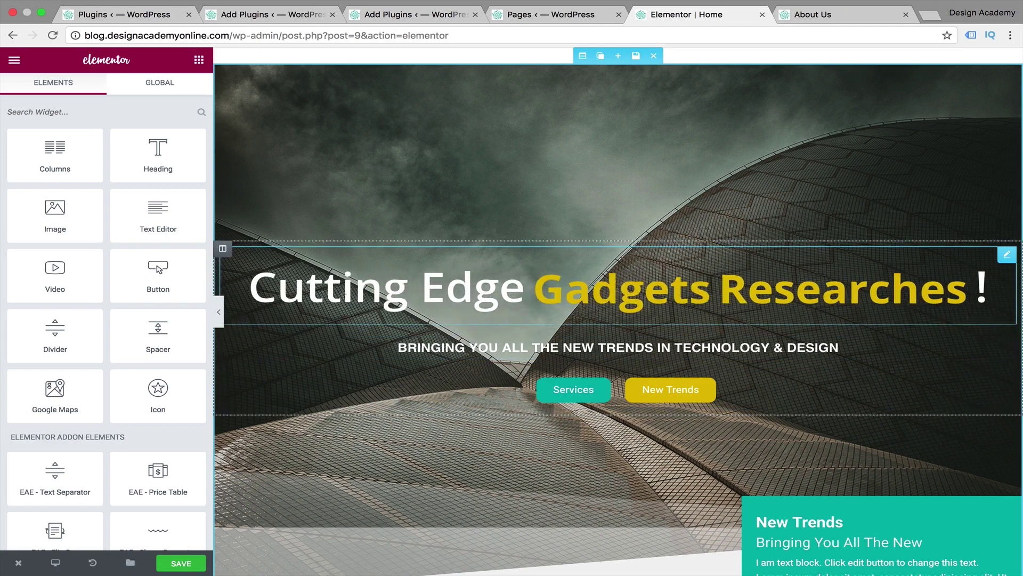
# - Set Split Mode to Letter on the I Love Elementor easiness text and collapse Part 1 style
pyautogui.scroll(-2, 158, 288)
pyautogui.scroll(-5, 409, 438)
pyautogui.scroll(-15, 409, 439)
pyautogui.scroll(6, 409, 439)
pyautogui.scroll(-2, 409, 436)
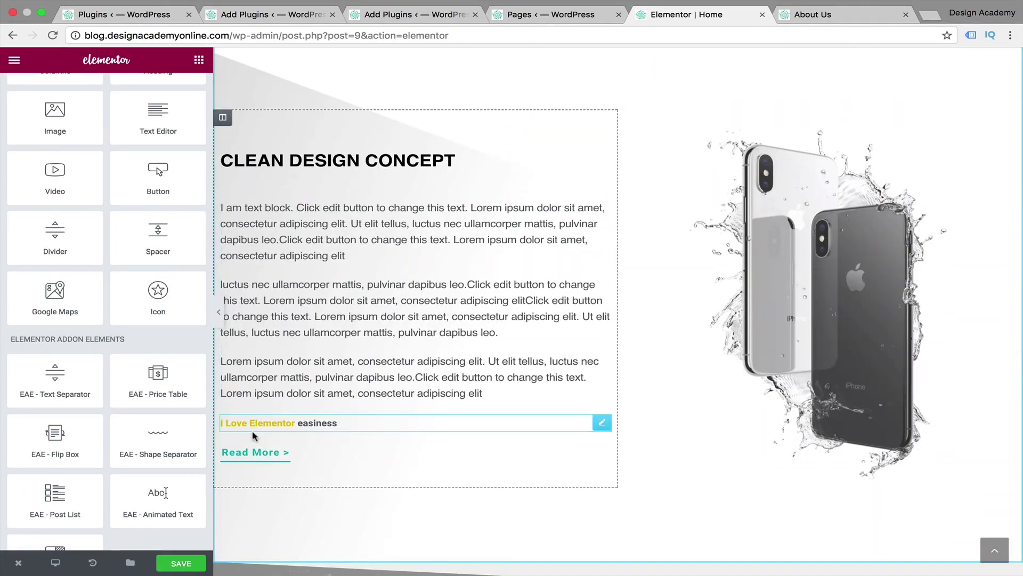
pyautogui.scroll(-3, 69, 434)
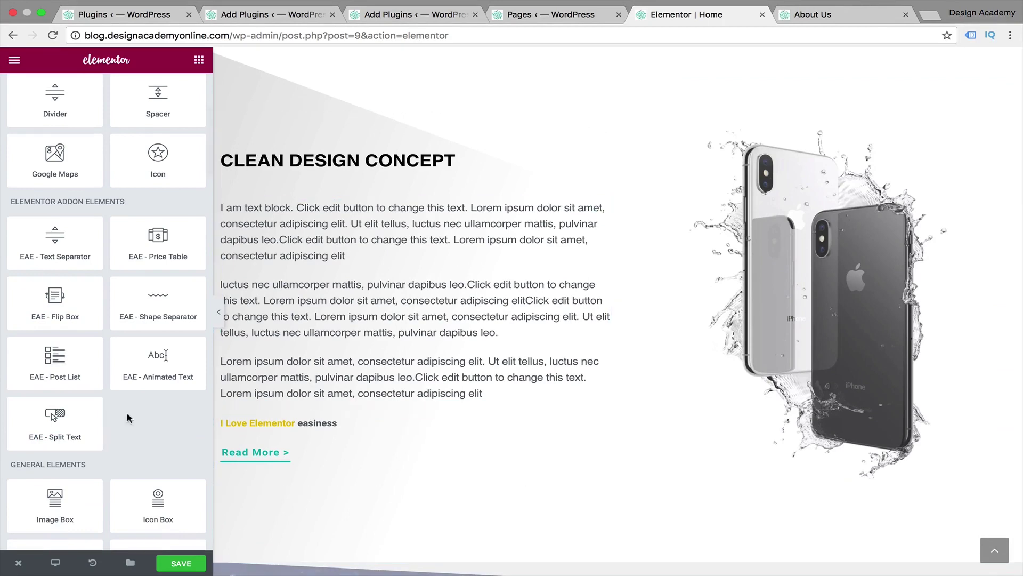
pyautogui.click(297, 421)
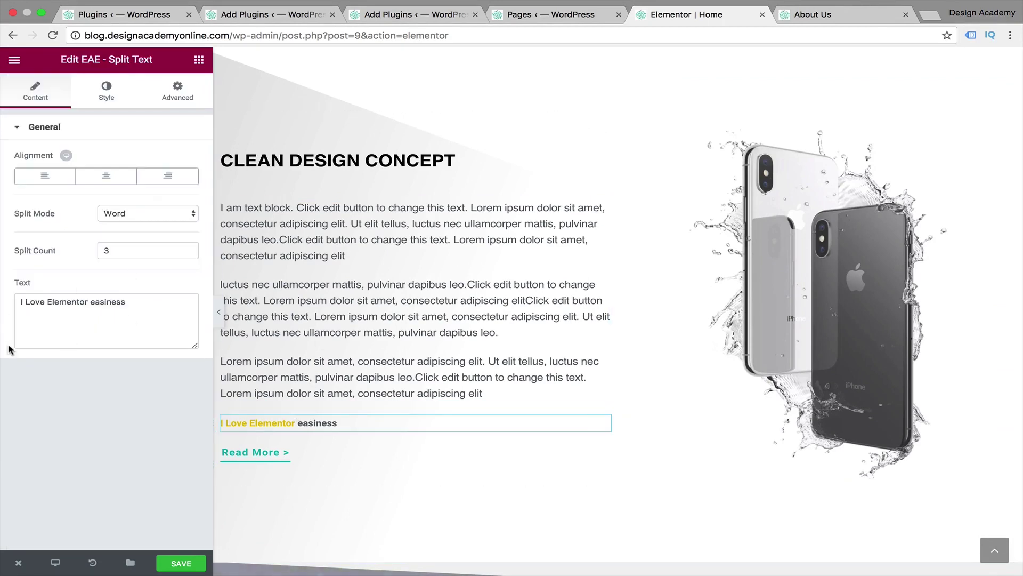
pyautogui.click(193, 216)
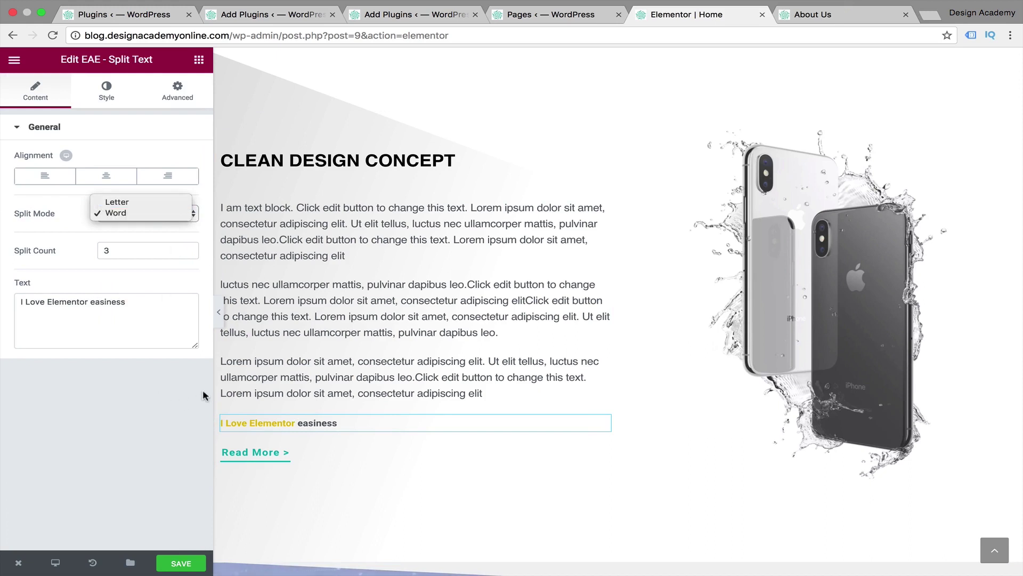
pyautogui.click(169, 202)
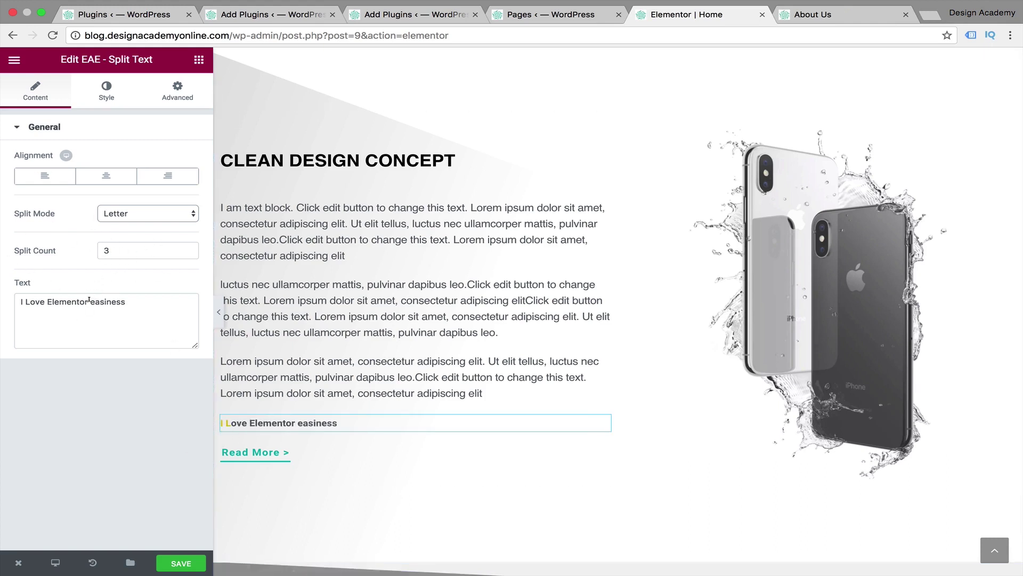
pyautogui.click(122, 104)
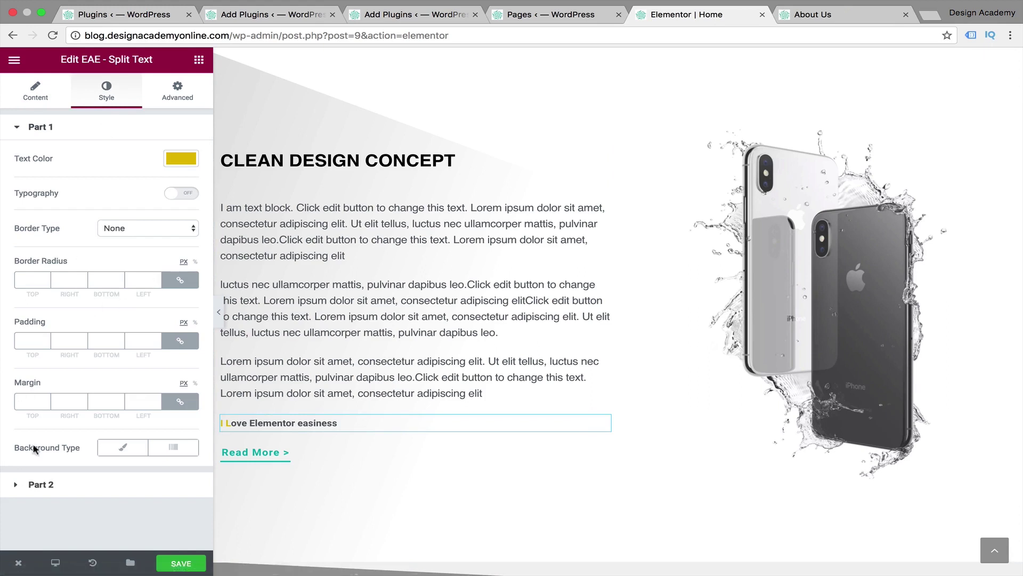
pyautogui.click(19, 136)
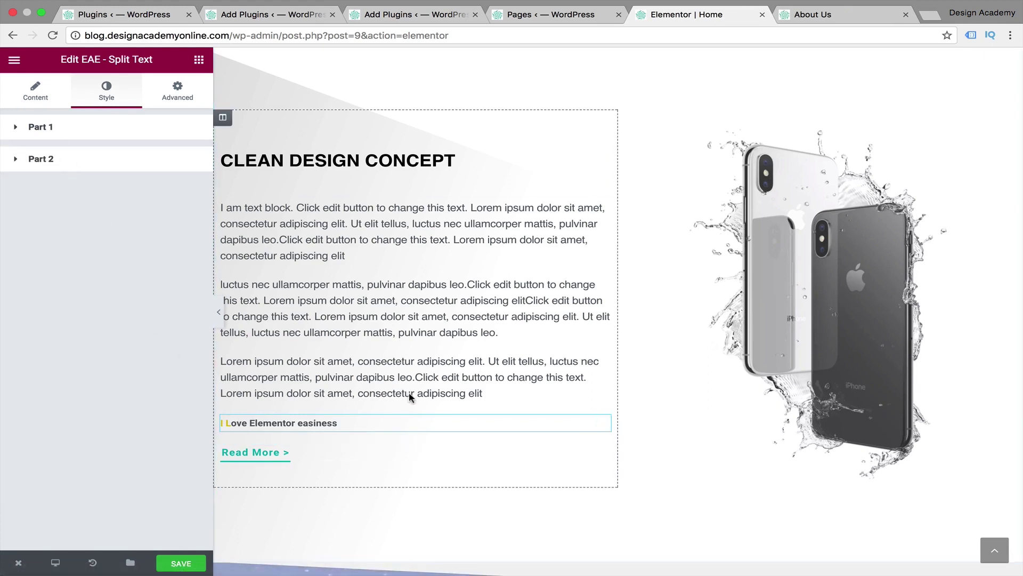
pyautogui.scroll(-20, 419, 421)
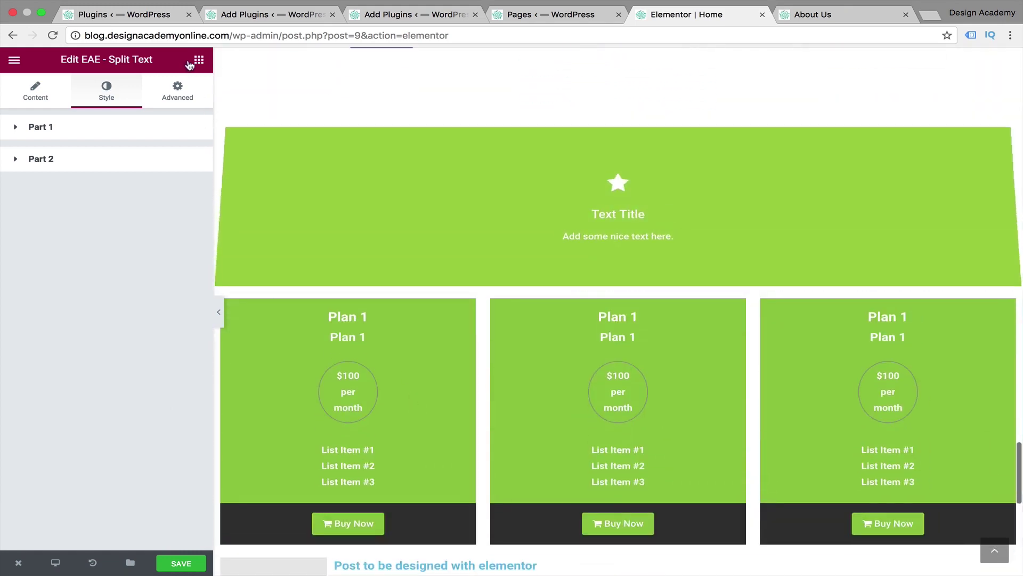
pyautogui.click(197, 60)
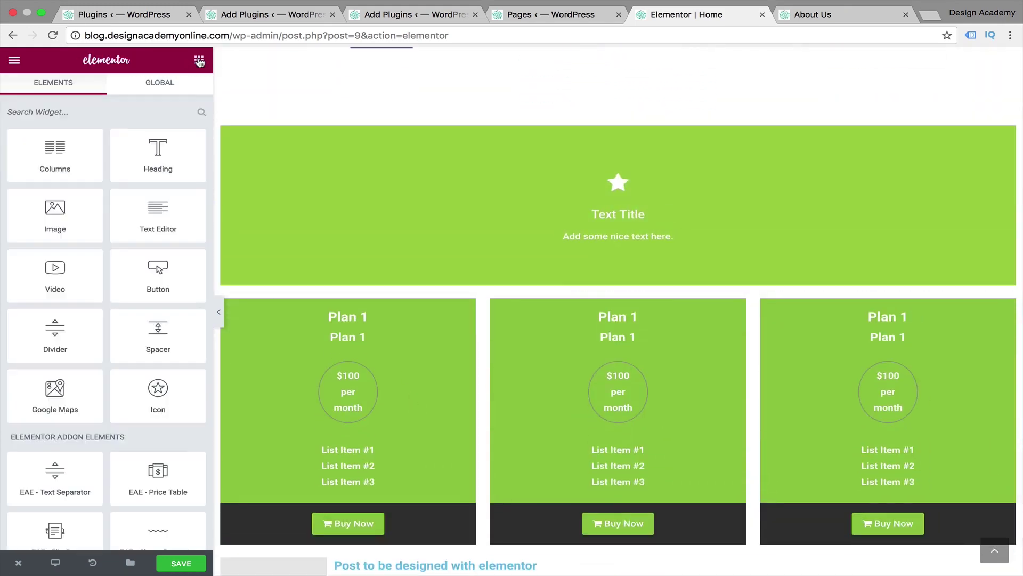
pyautogui.scroll(-3, 91, 367)
pyautogui.scroll(-3, 91, 366)
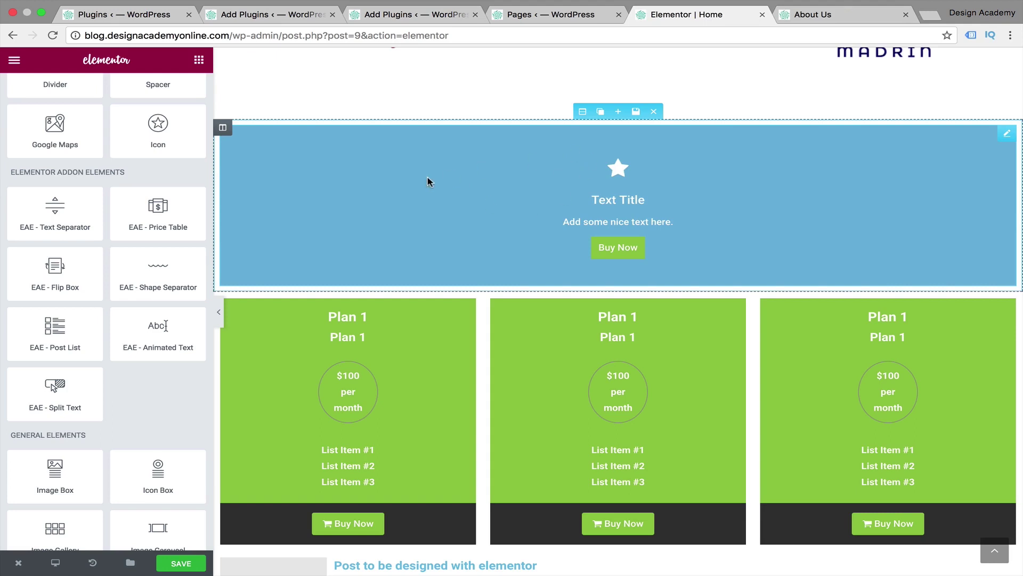
pyautogui.click(458, 171)
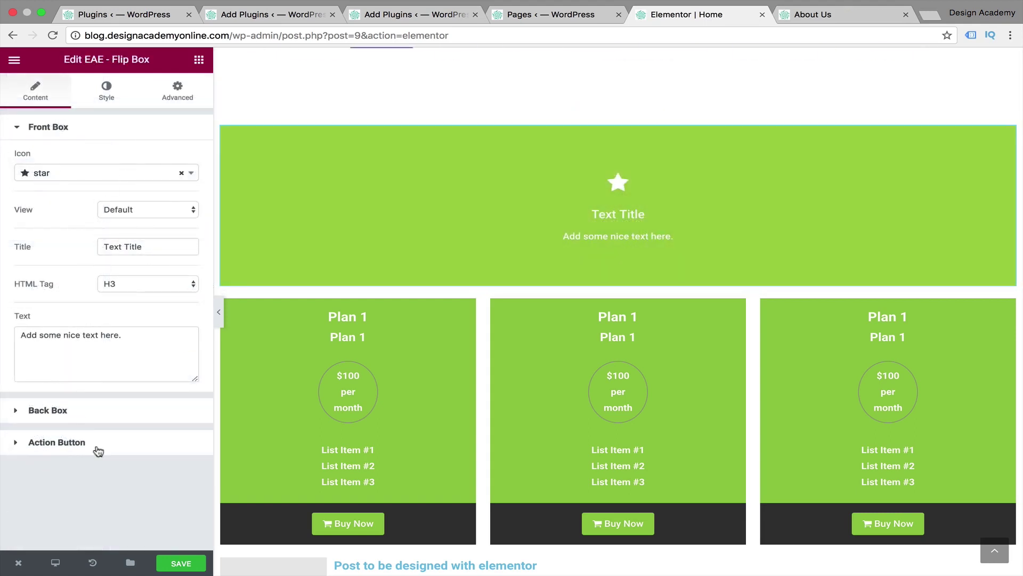
pyautogui.moveTo(532, 200)
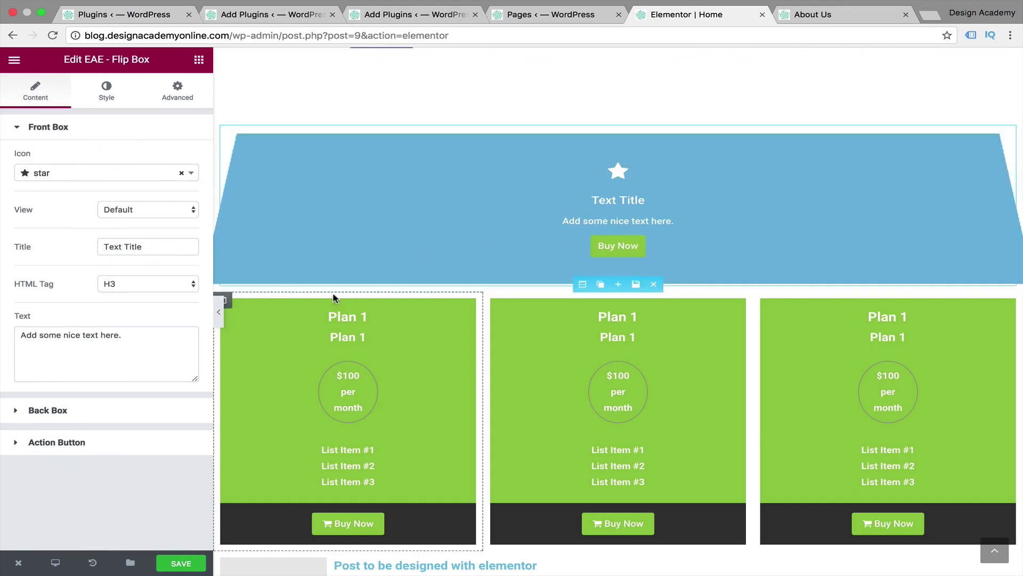
pyautogui.click(57, 453)
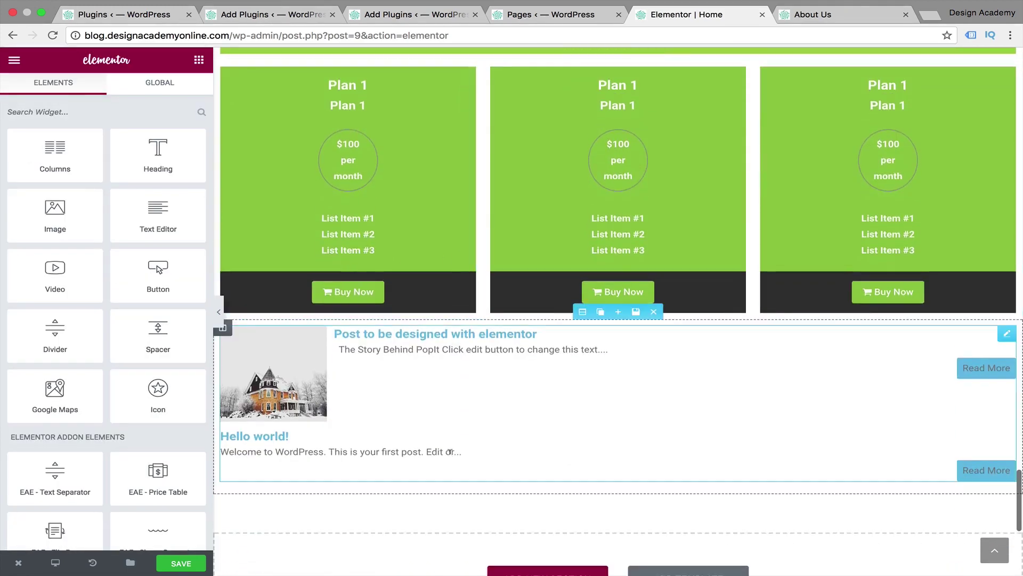
pyautogui.scroll(1, 304, 304)
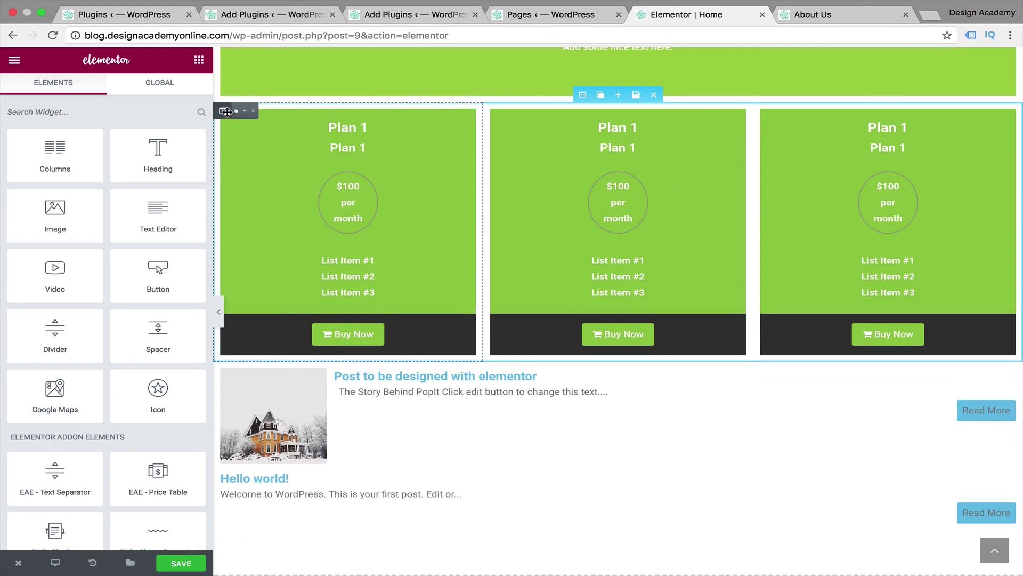
# - Duplicate the first pricing column and show its price table's Action Button options
pyautogui.click(241, 111)
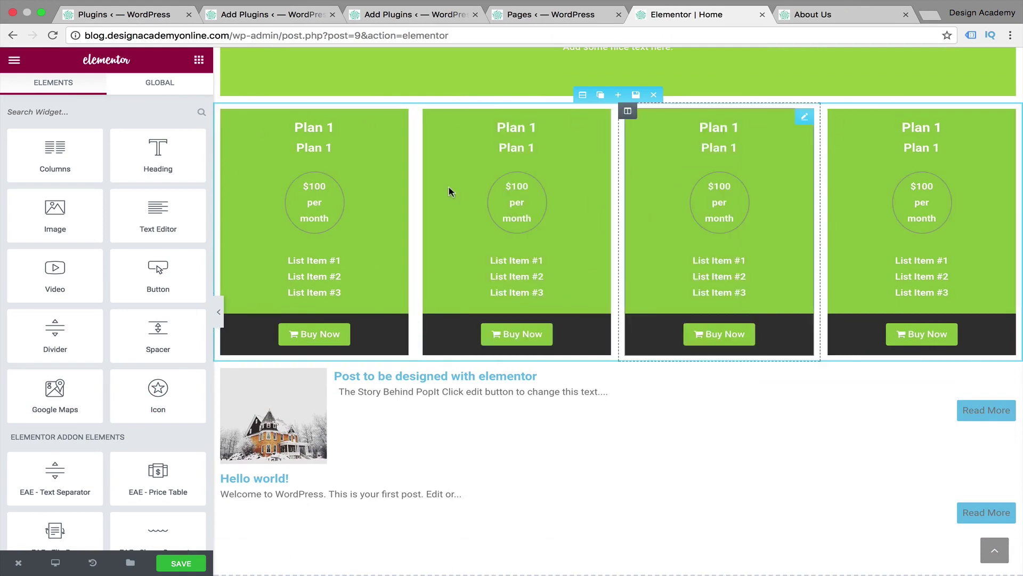
pyautogui.click(323, 333)
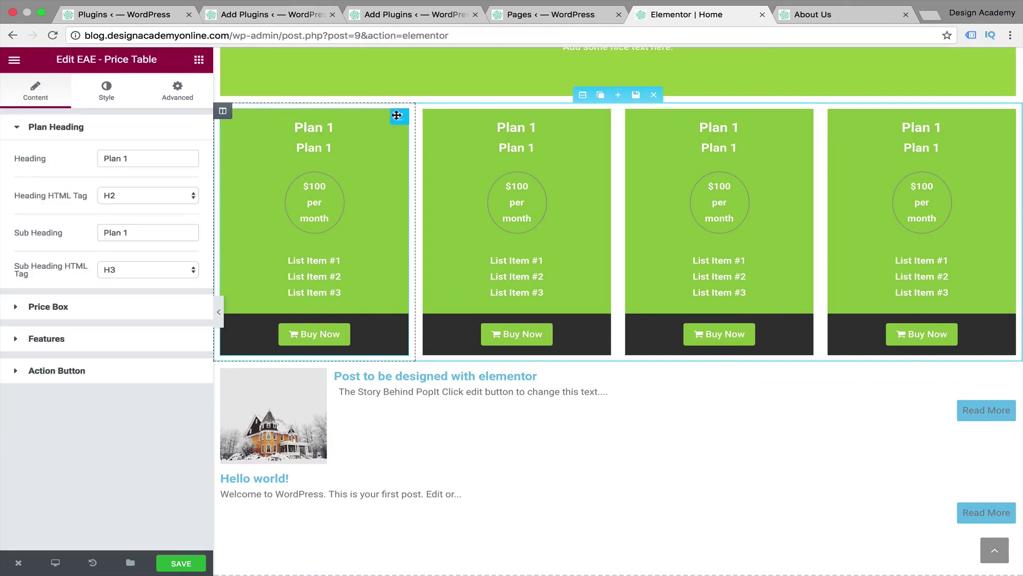
pyautogui.click(14, 371)
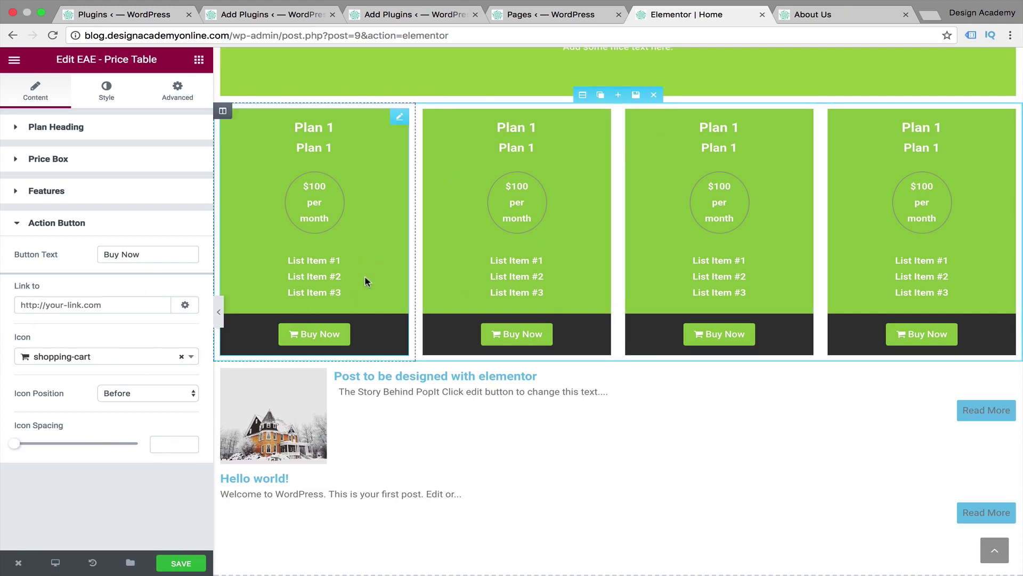
# - Go back to the widget list and scroll through the available widgets
pyautogui.click(198, 59)
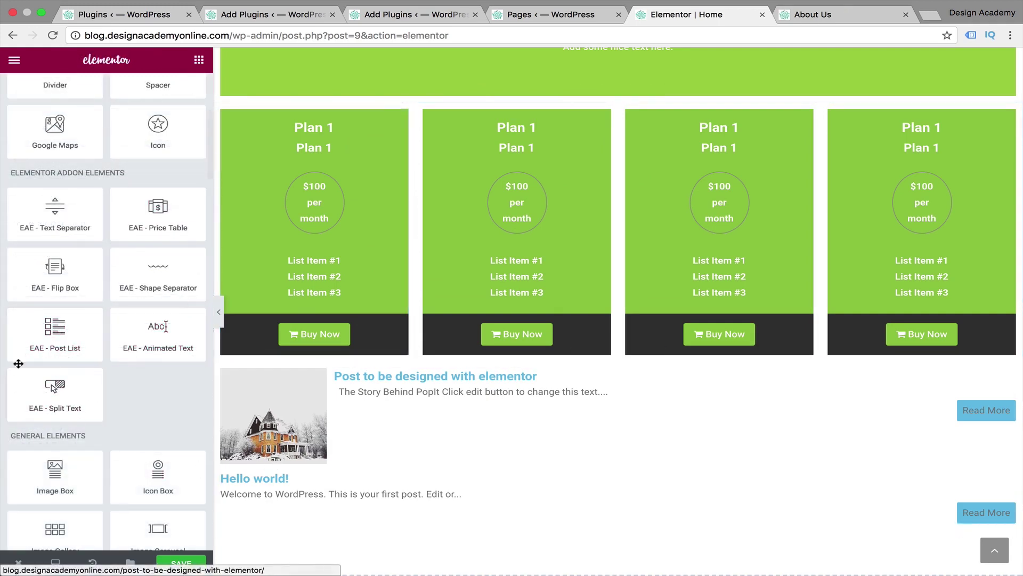
pyautogui.scroll(-5, 453, 446)
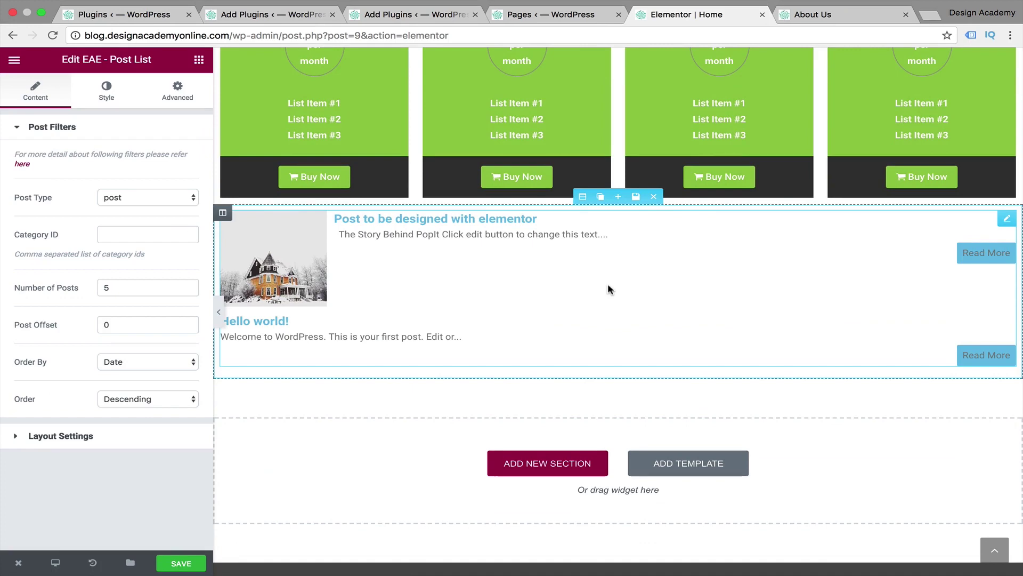
pyautogui.scroll(8, 343, 281)
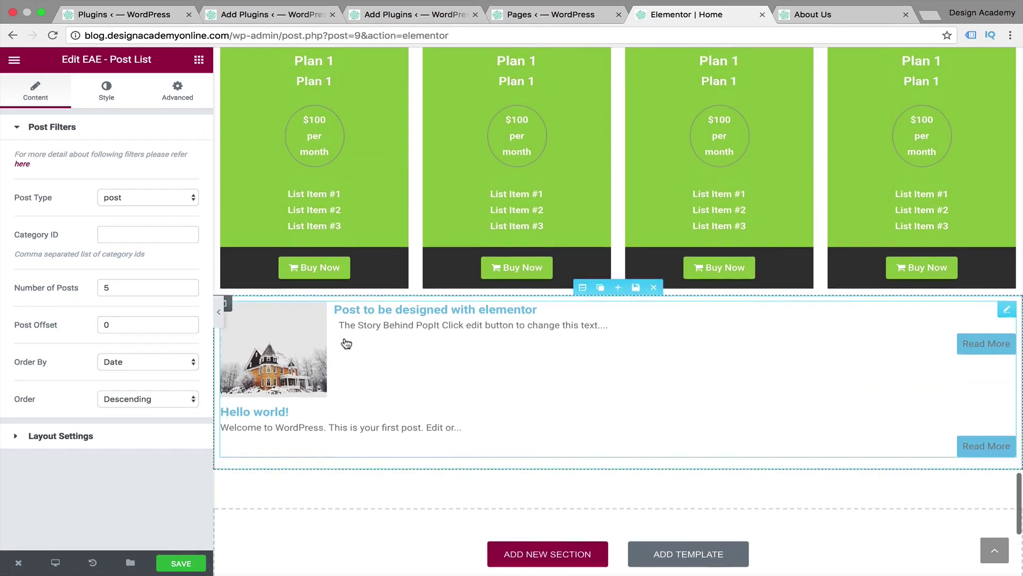
pyautogui.scroll(15, 345, 341)
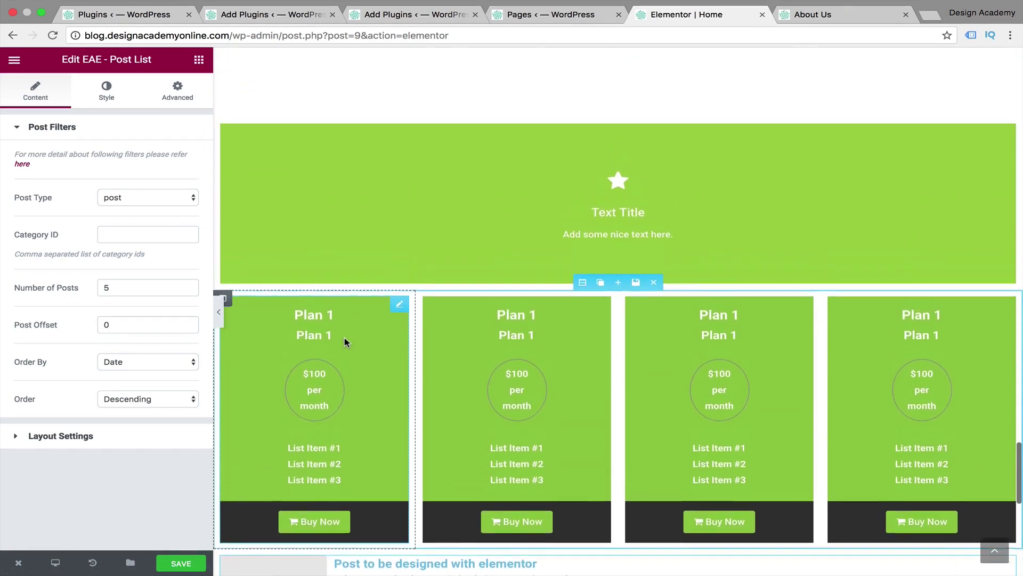
pyautogui.scroll(15, 331, 351)
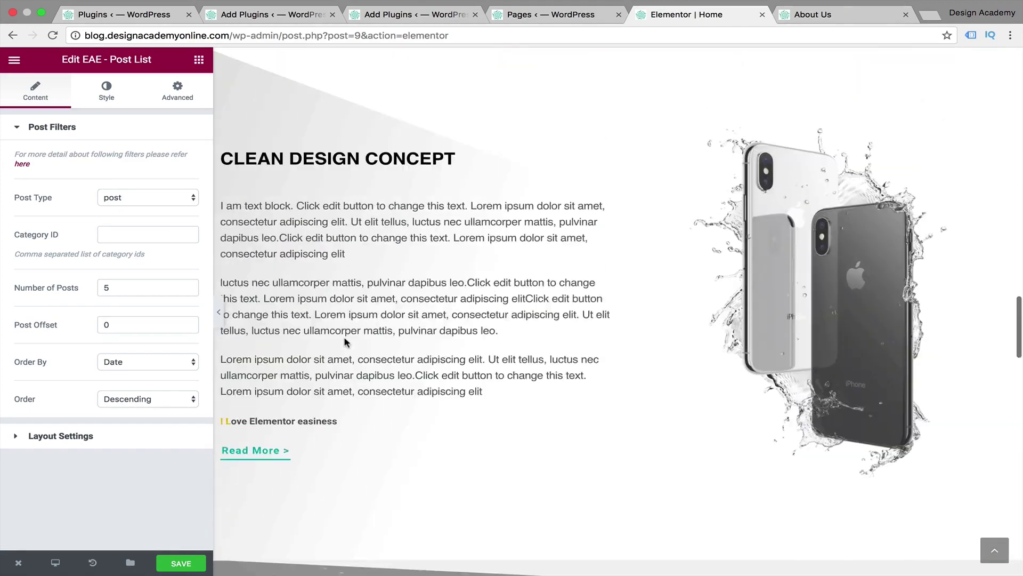
pyautogui.scroll(15, 310, 371)
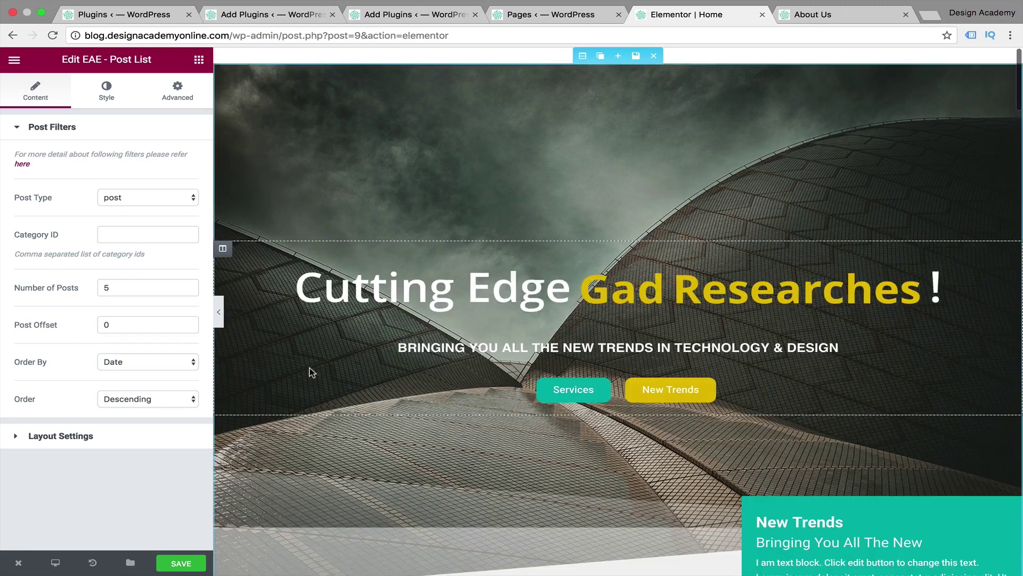
# - Install and activate the DZ Elementor Addon plugin from the search results
pyautogui.click(157, 16)
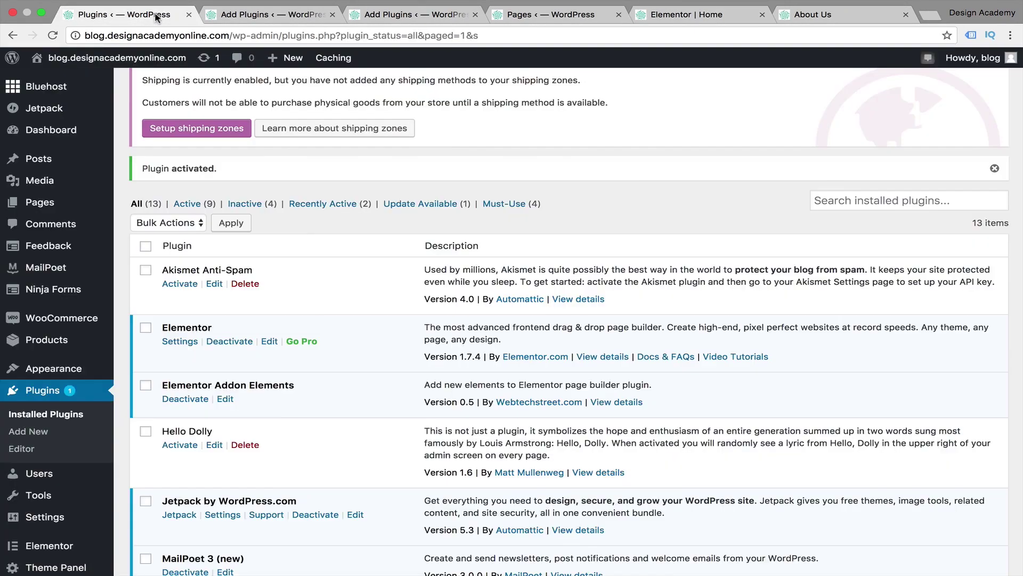
pyautogui.click(269, 14)
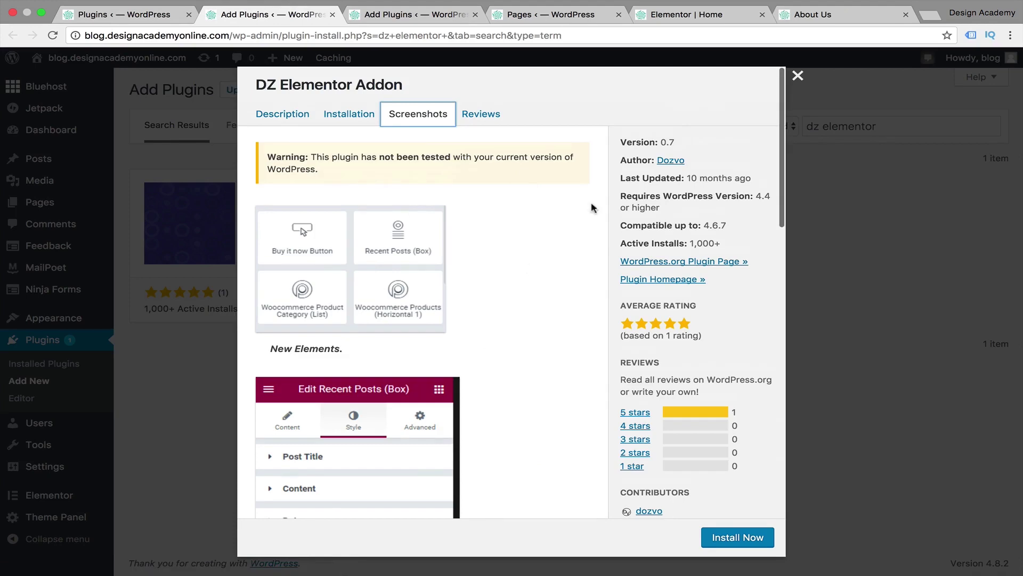
pyautogui.click(798, 75)
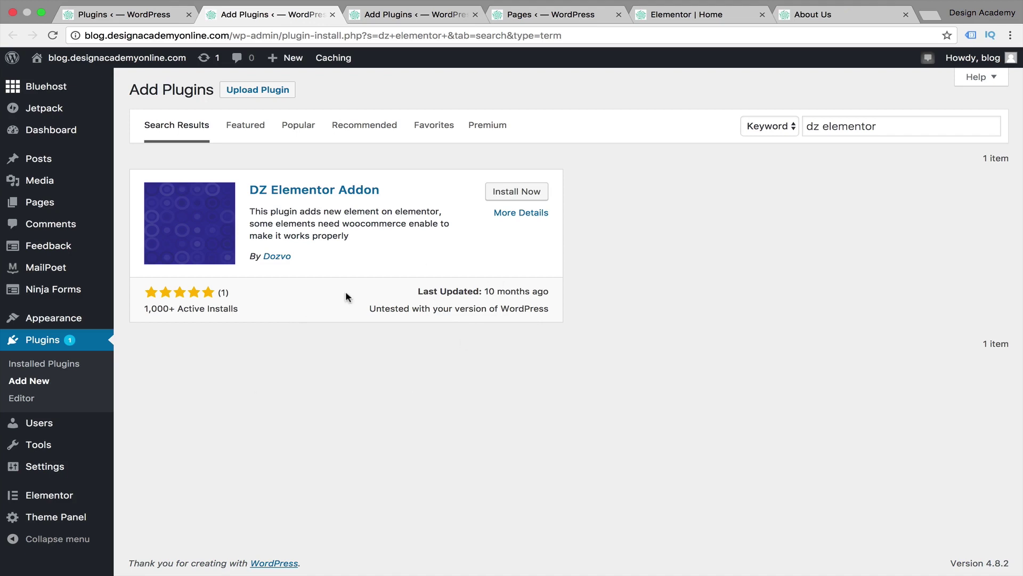
pyautogui.click(528, 198)
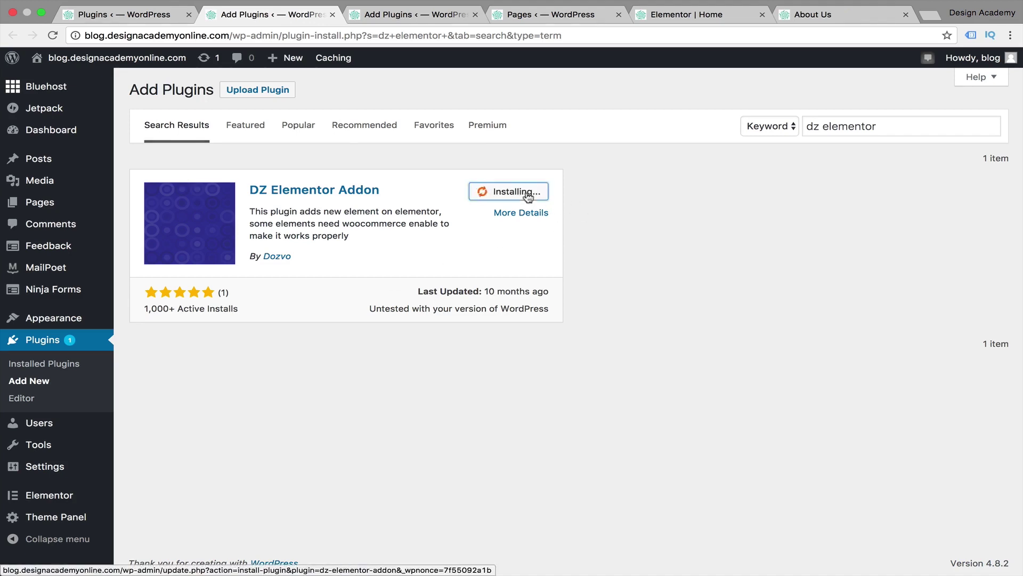
pyautogui.click(525, 187)
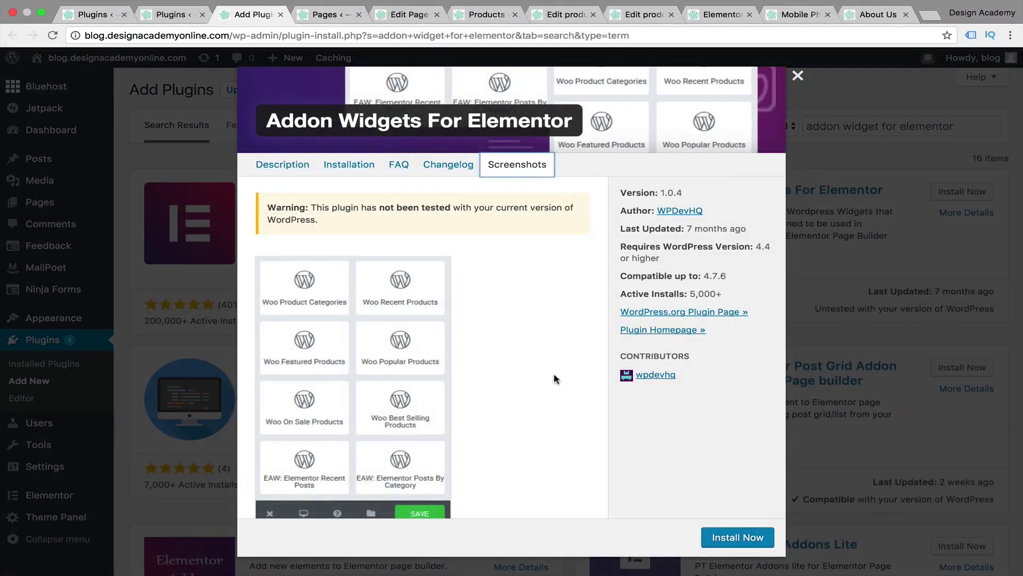
# - Scroll through the Addon Widgets For Elementor details and its widgets panel screenshot
pyautogui.scroll(-3, 554, 379)
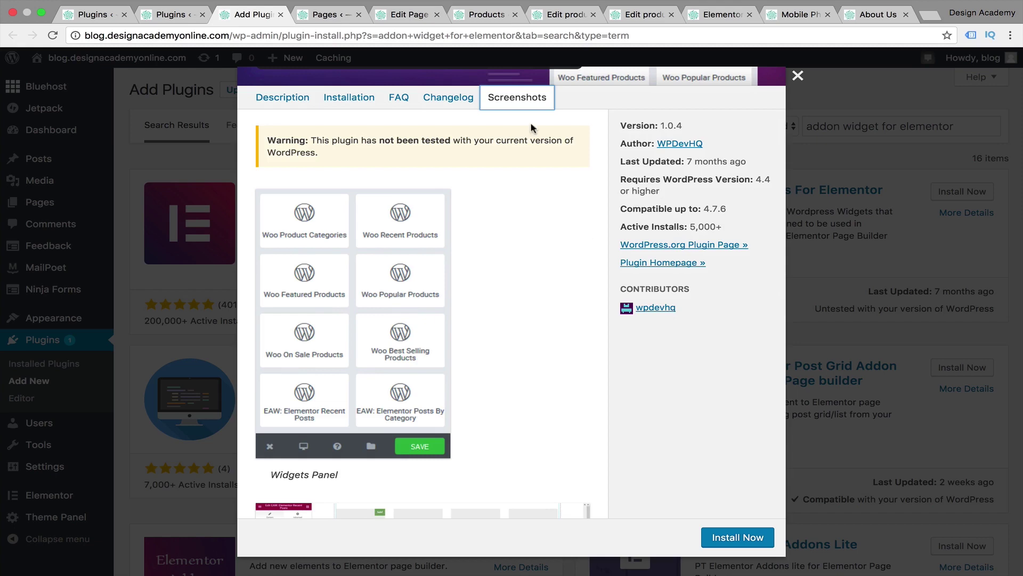
pyautogui.scroll(1, 543, 316)
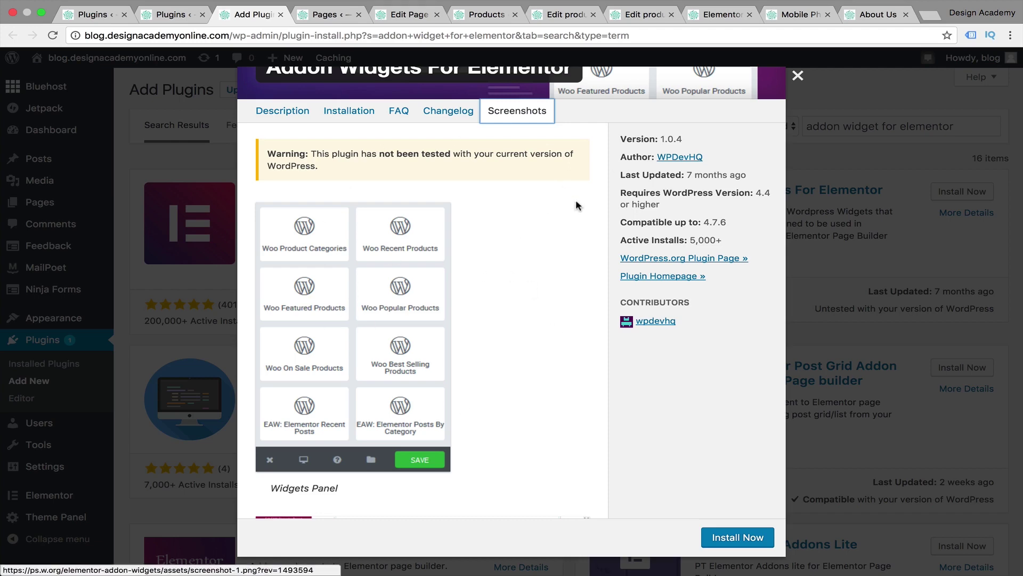
pyautogui.scroll(3, 576, 202)
pyautogui.scroll(-2, 576, 205)
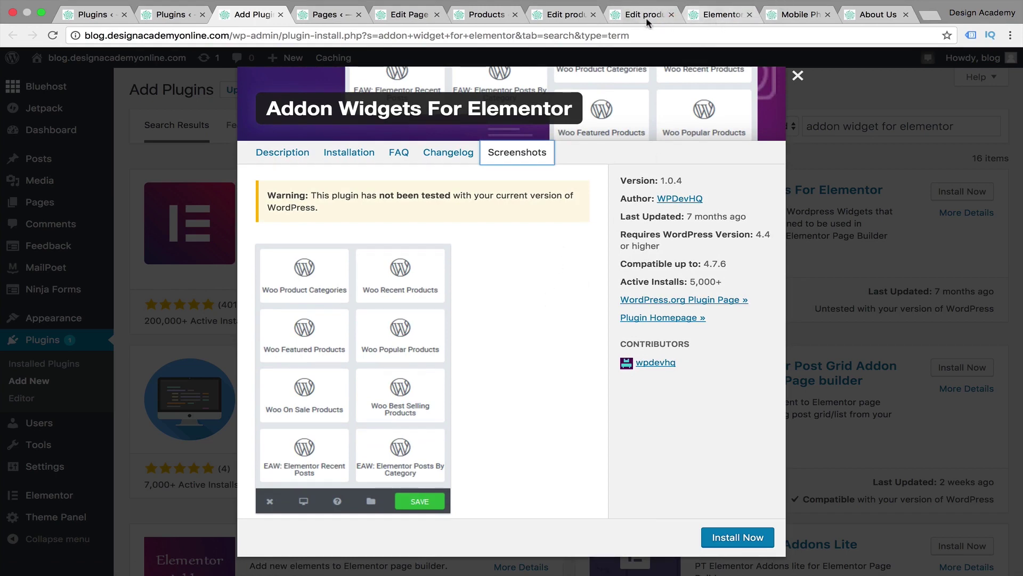
# - Back in the Home page editor, browse the new DZ widgets and inspect the TECH STORE products grid
pyautogui.click(714, 13)
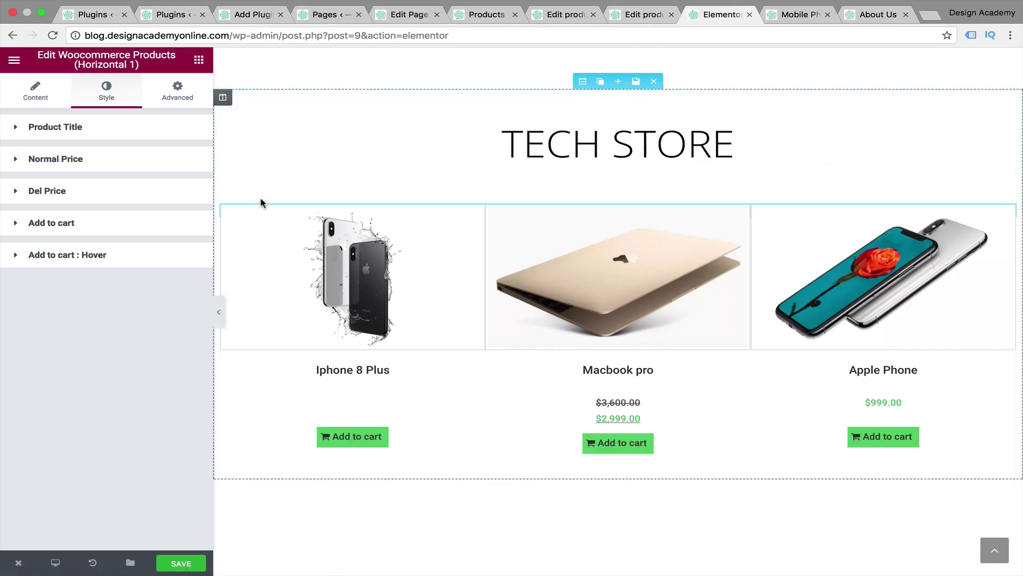
pyautogui.click(198, 61)
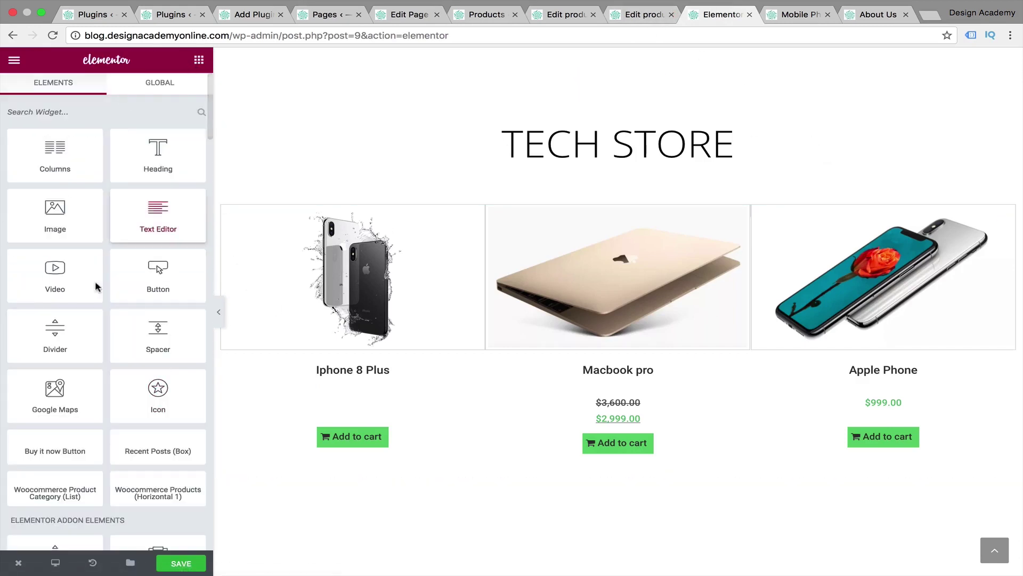
pyautogui.scroll(-3, 51, 340)
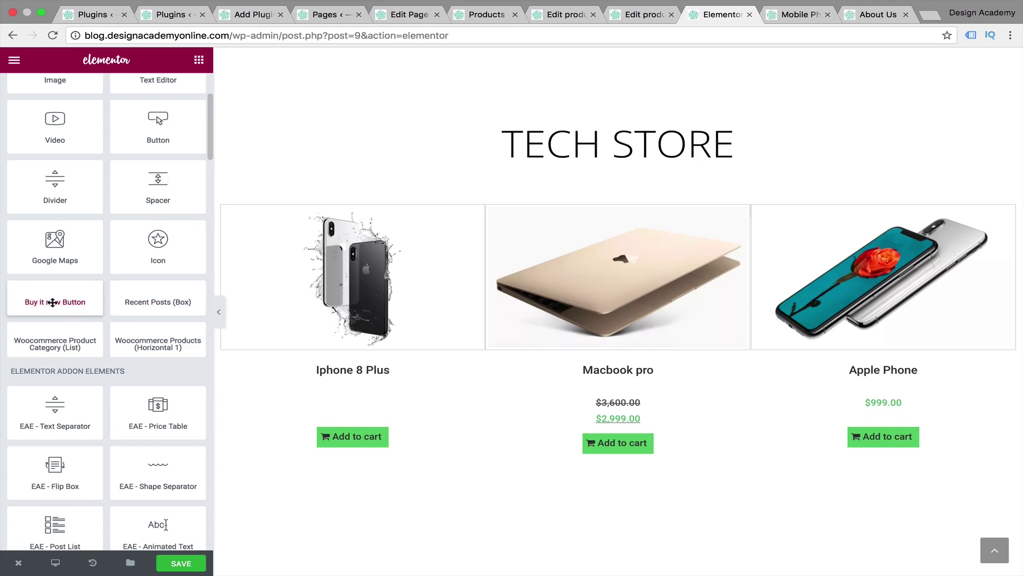
pyautogui.scroll(1, 59, 319)
pyautogui.scroll(-2, 60, 252)
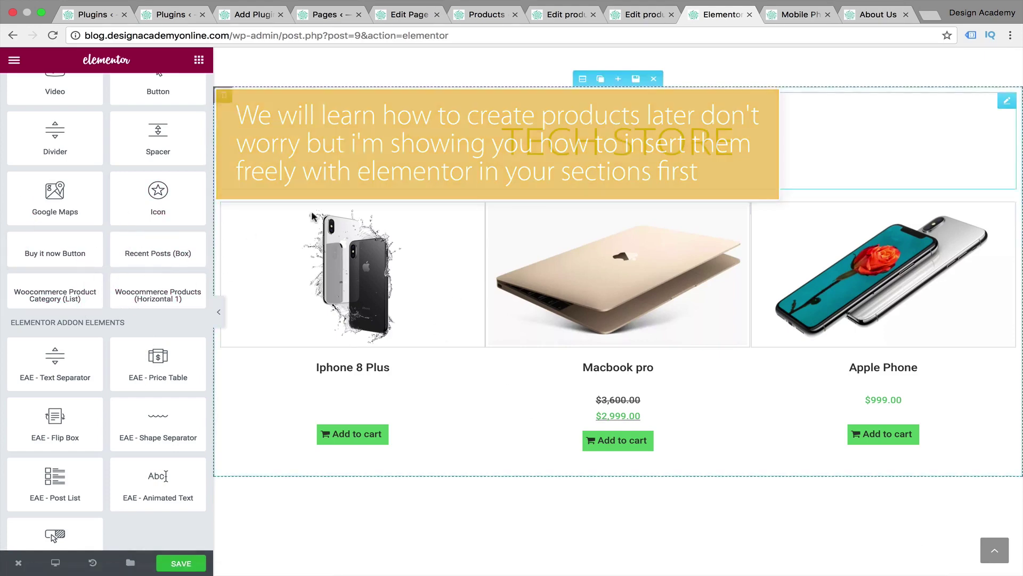
pyautogui.scroll(-1, 360, 289)
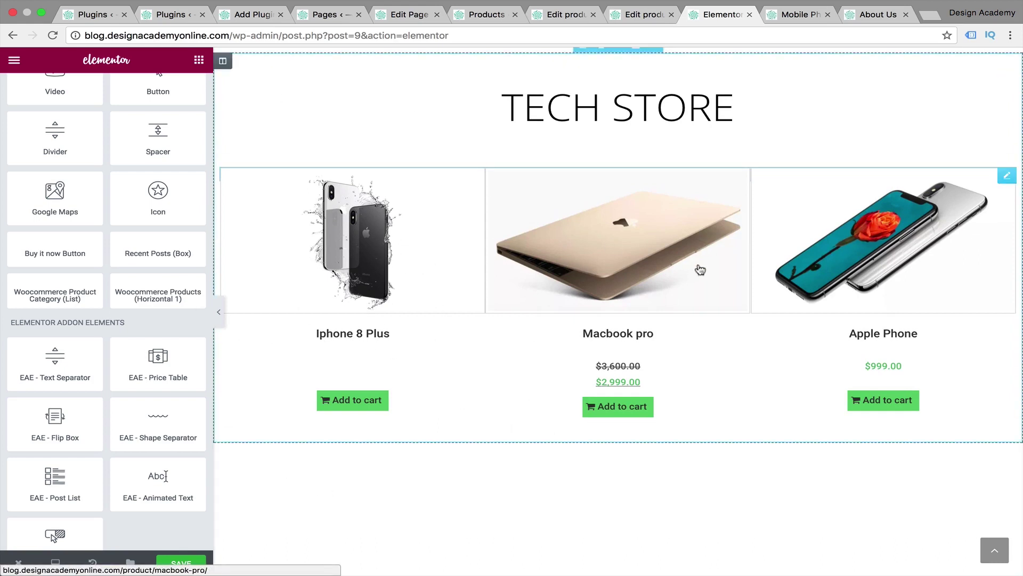
pyautogui.click(832, 183)
pyautogui.click(200, 60)
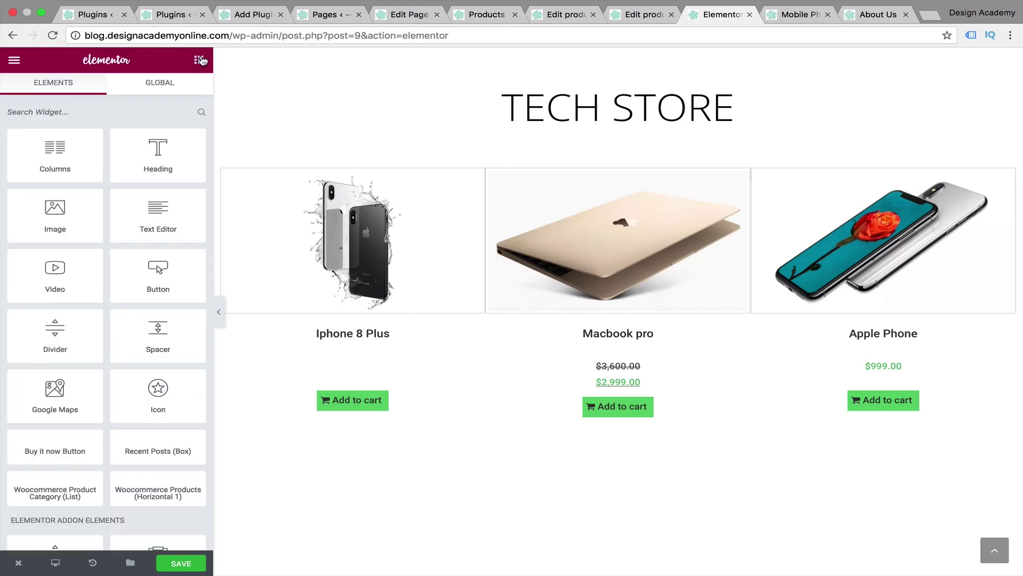
# - Drop a horizontal products grid below the existing products and open its settings
pyautogui.scroll(-2, 514, 286)
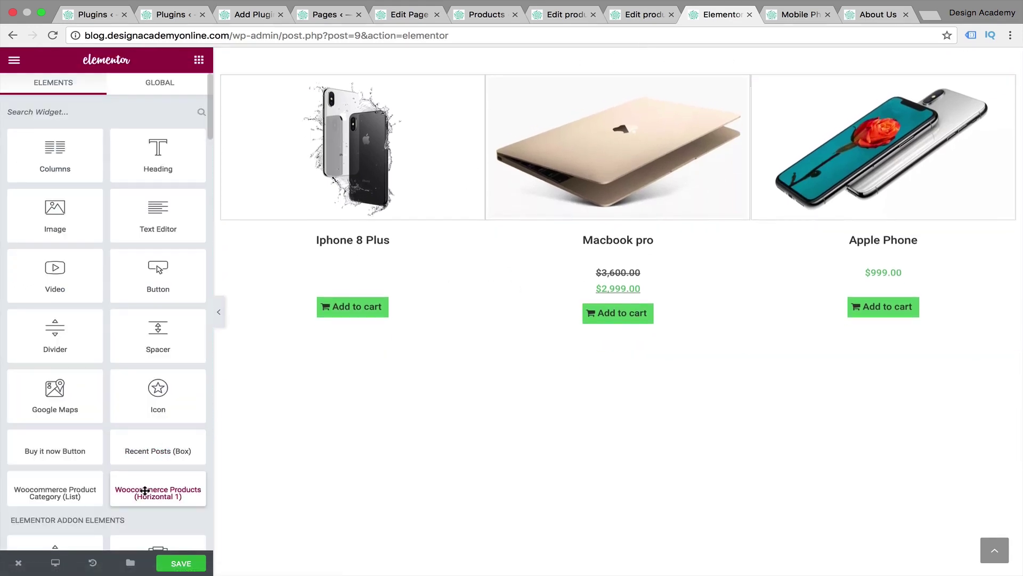
pyautogui.moveTo(153, 482); pyautogui.dragTo(590, 481)
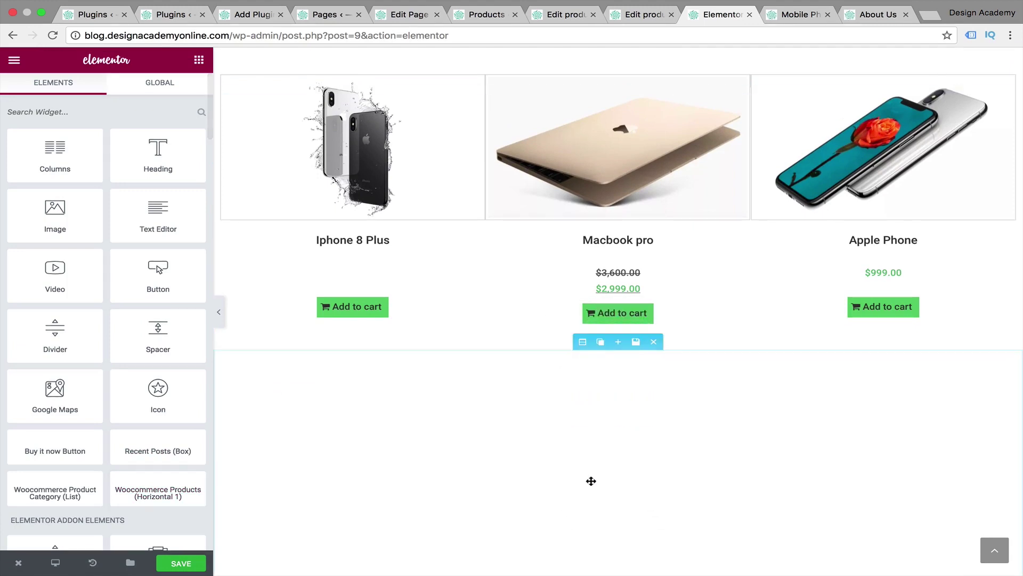
pyautogui.scroll(-5, 591, 481)
pyautogui.scroll(4, 590, 481)
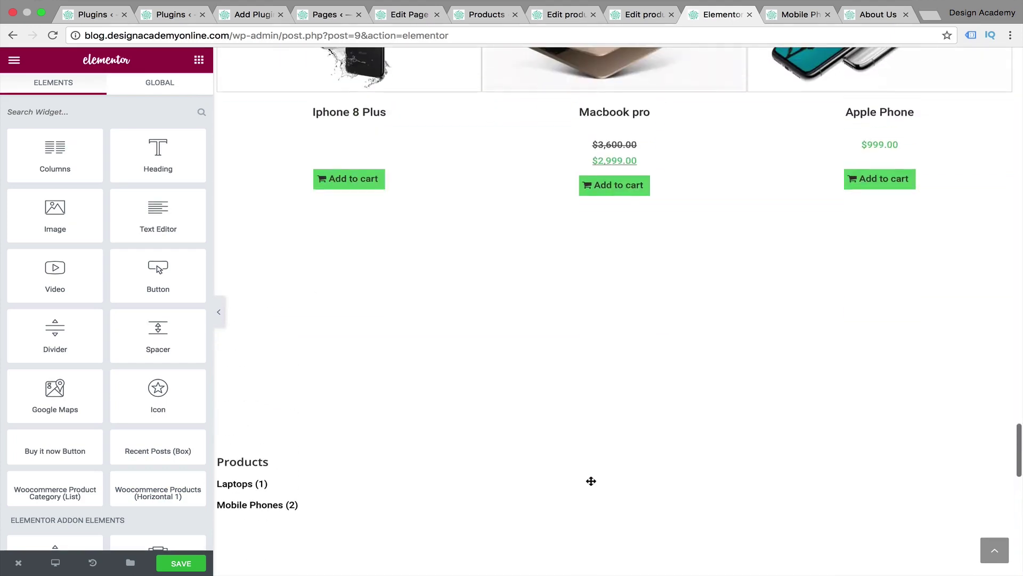
pyautogui.scroll(1, 591, 481)
pyautogui.scroll(4, 590, 478)
pyautogui.scroll(-3, 590, 478)
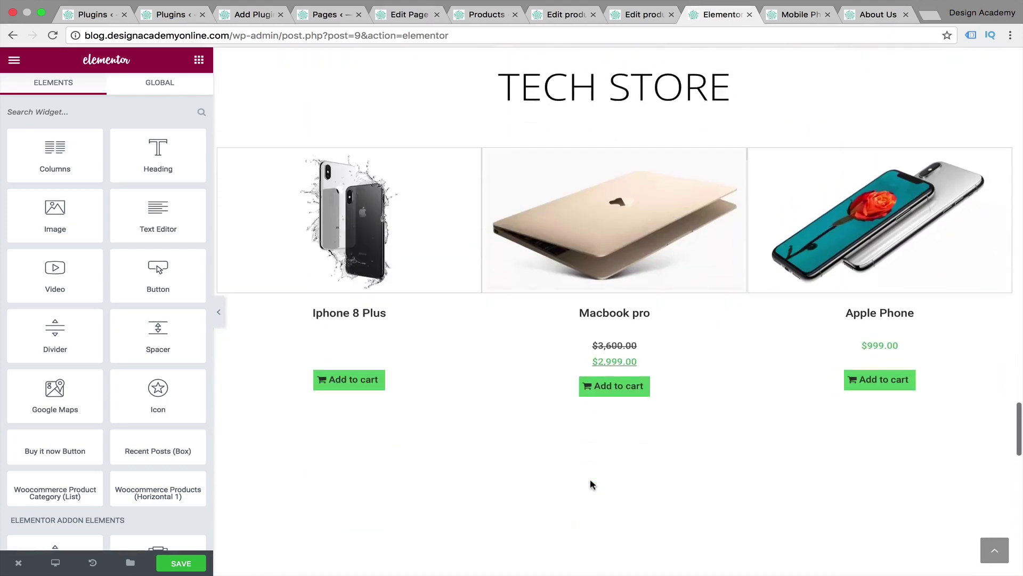
pyautogui.click(606, 285)
pyautogui.scroll(2, 591, 167)
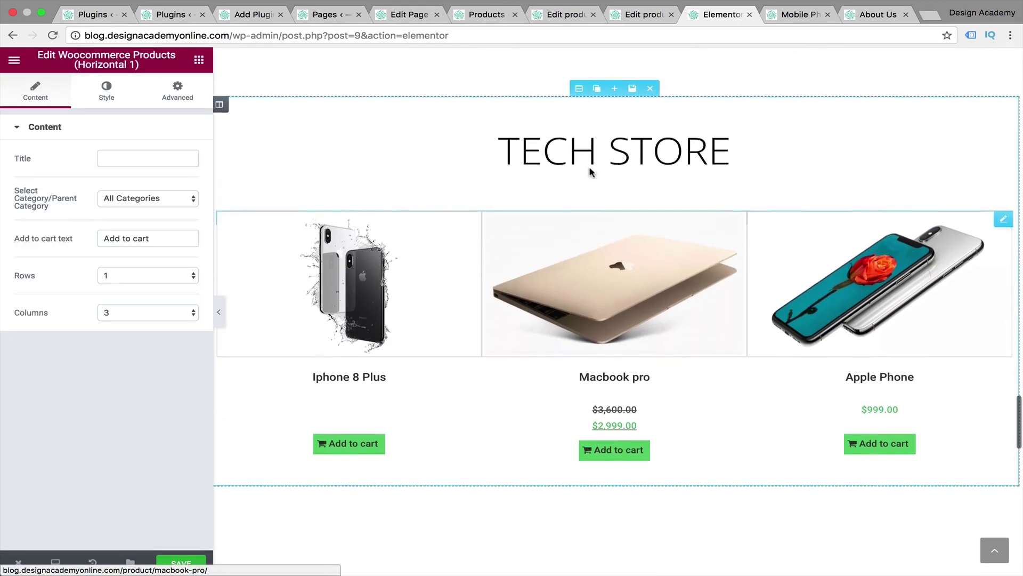
pyautogui.scroll(-1, 589, 169)
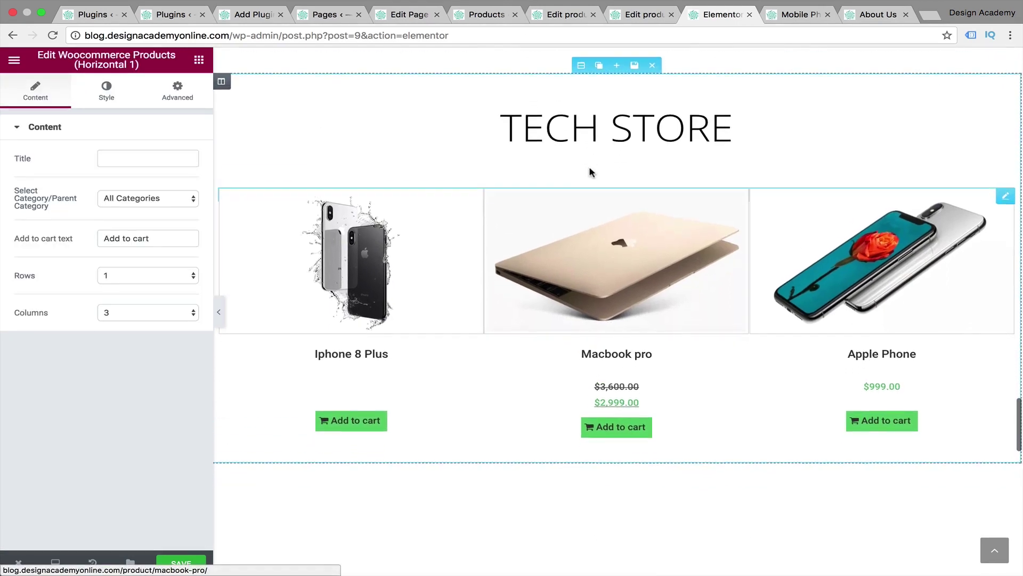
# - Insert a one-column section above TECH STORE holding a Woocommerce Products (Horizontal 1) grid
pyautogui.click(618, 66)
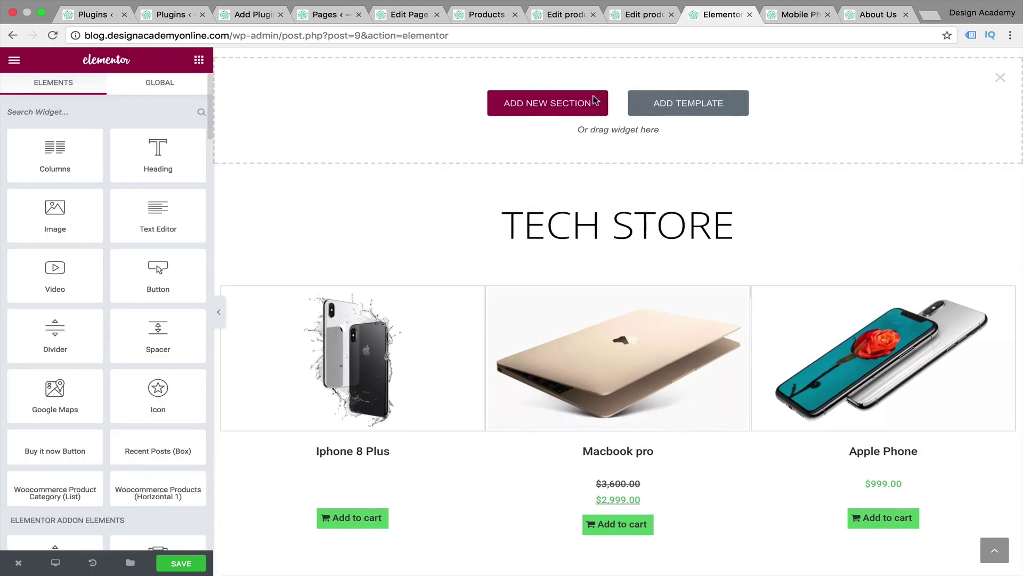
pyautogui.click(541, 116)
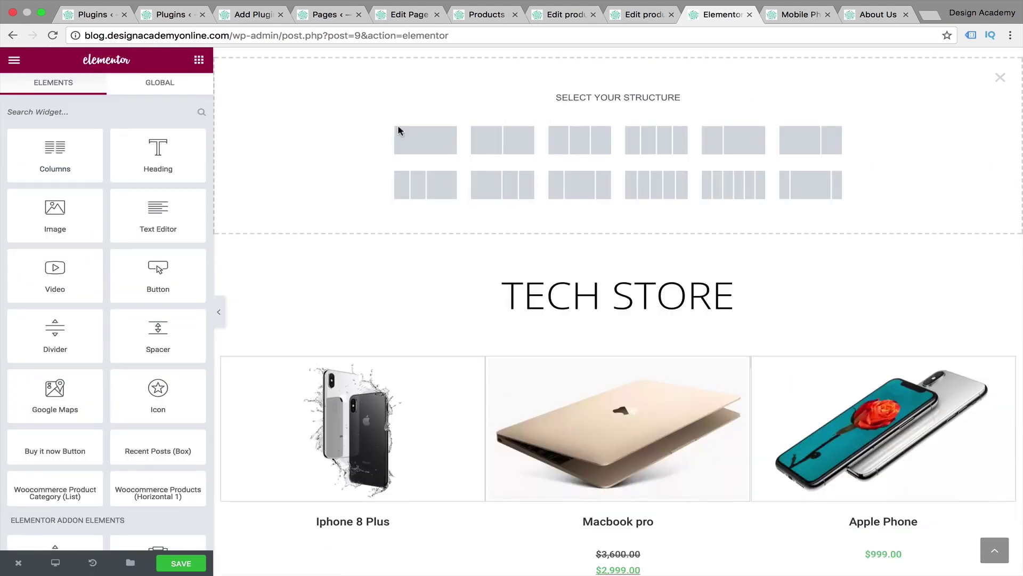
pyautogui.click(438, 146)
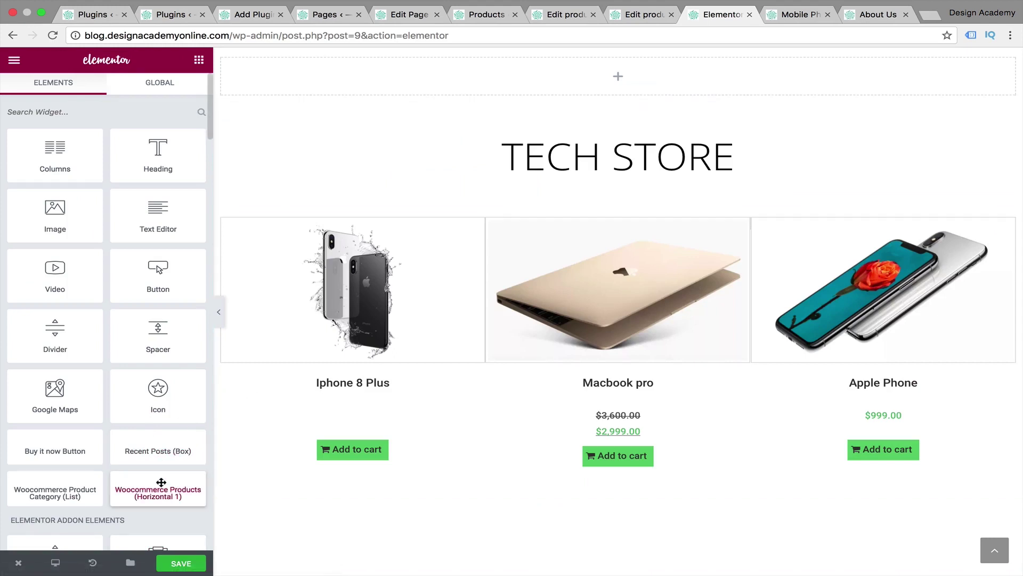
pyautogui.moveTo(195, 418); pyautogui.dragTo(609, 85)
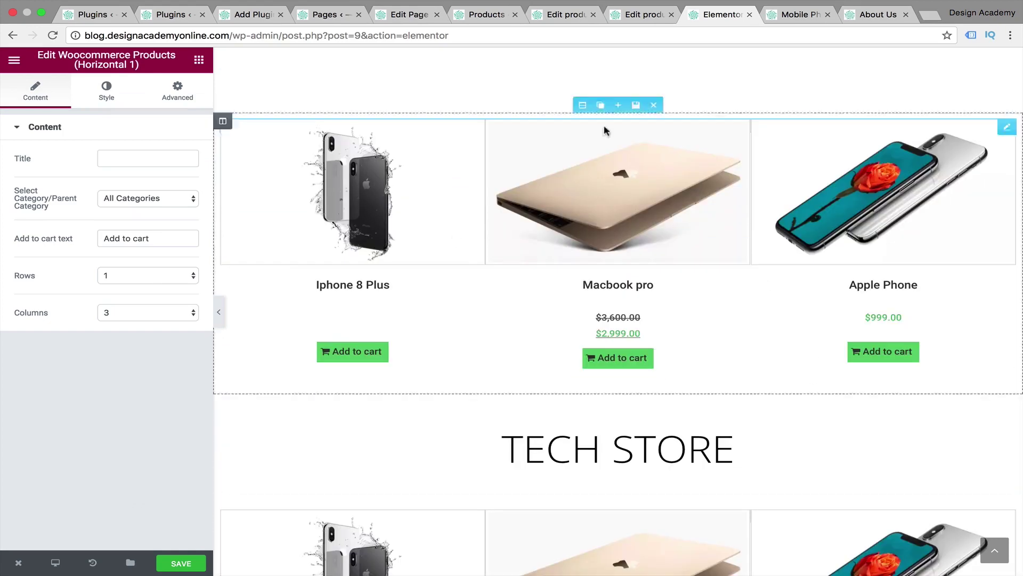
pyautogui.scroll(-4, 592, 285)
pyautogui.scroll(2, 595, 285)
pyautogui.scroll(-2, 595, 286)
pyautogui.scroll(2, 594, 286)
pyautogui.scroll(-3, 595, 285)
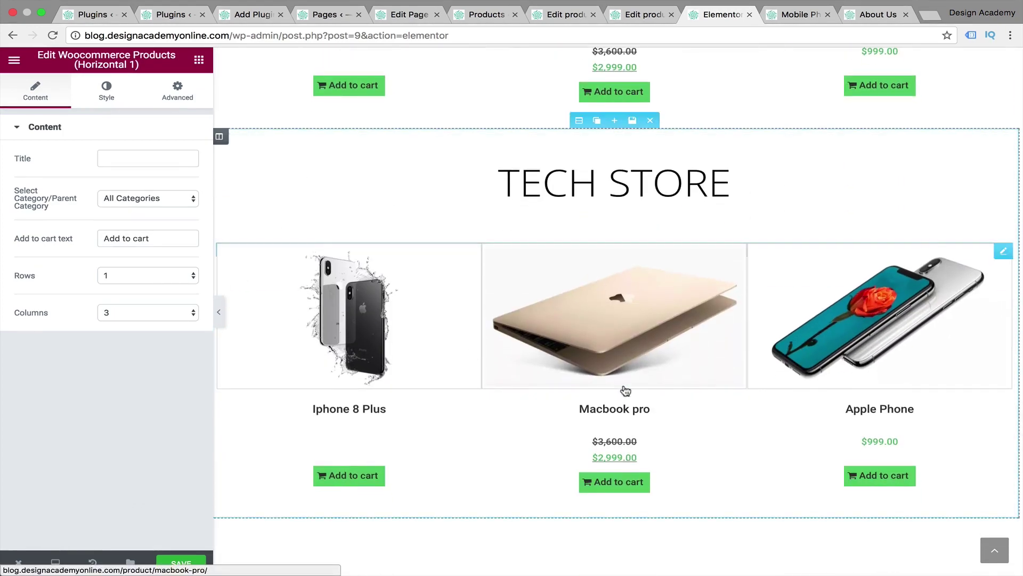
pyautogui.scroll(-2, 634, 341)
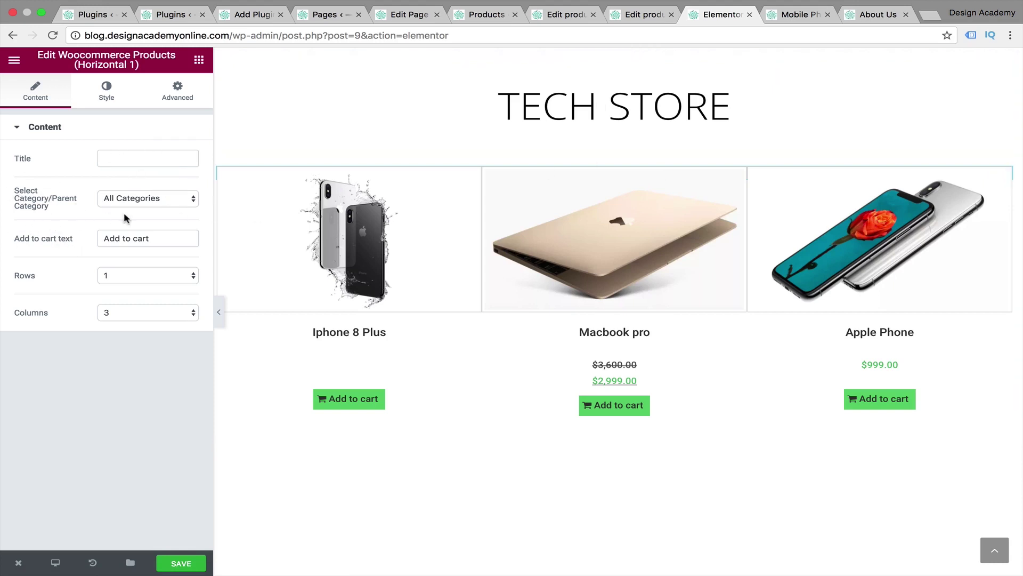
pyautogui.click(162, 202)
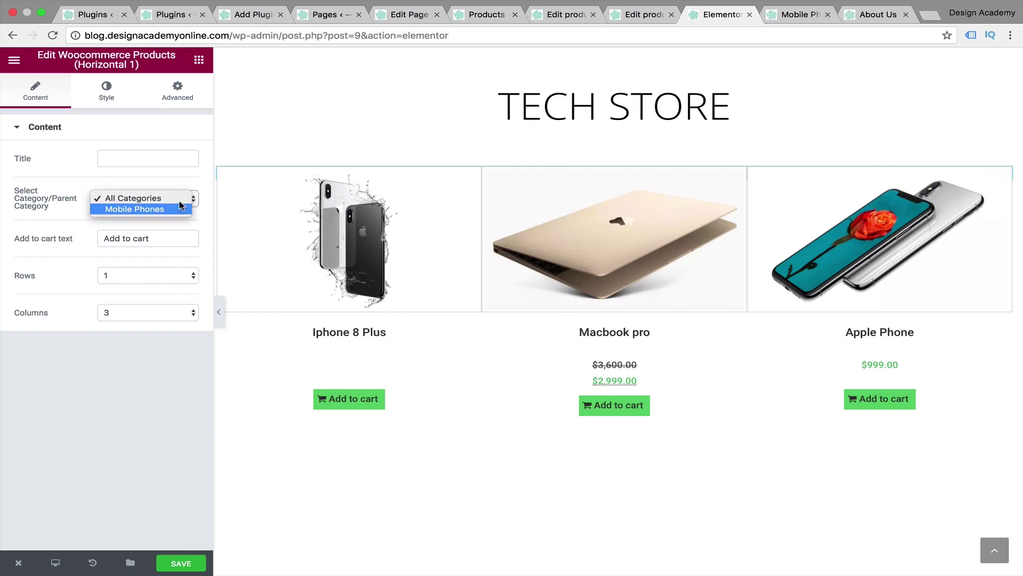
pyautogui.doubleClick(26, 191)
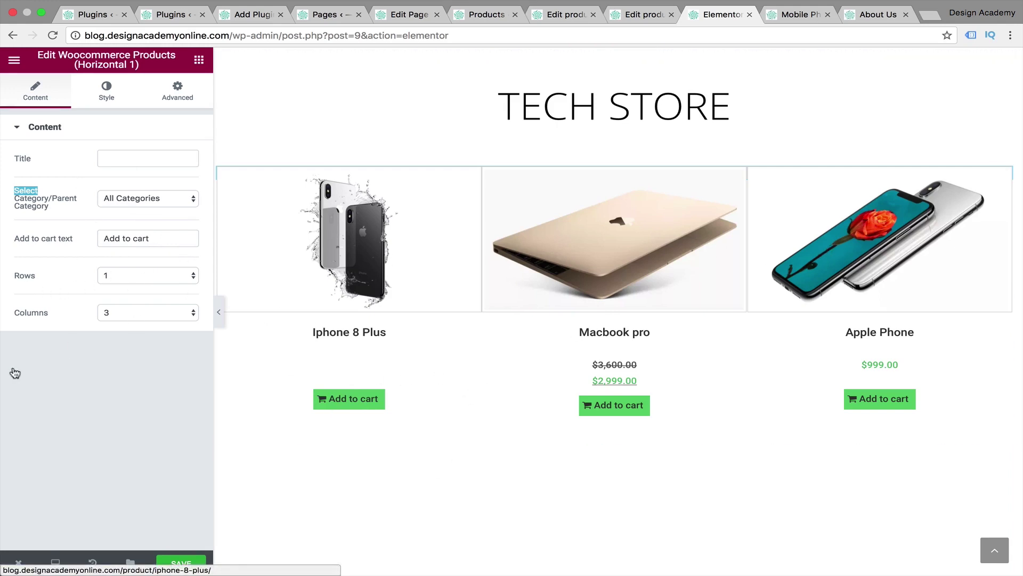
pyautogui.click(193, 281)
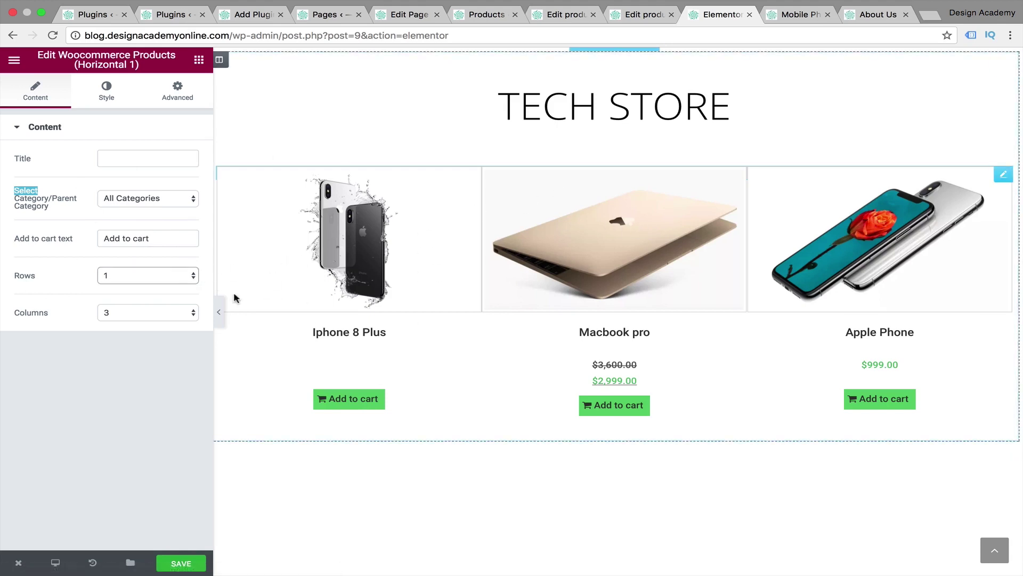
pyautogui.click(184, 277)
pyautogui.click(181, 406)
pyautogui.click(192, 318)
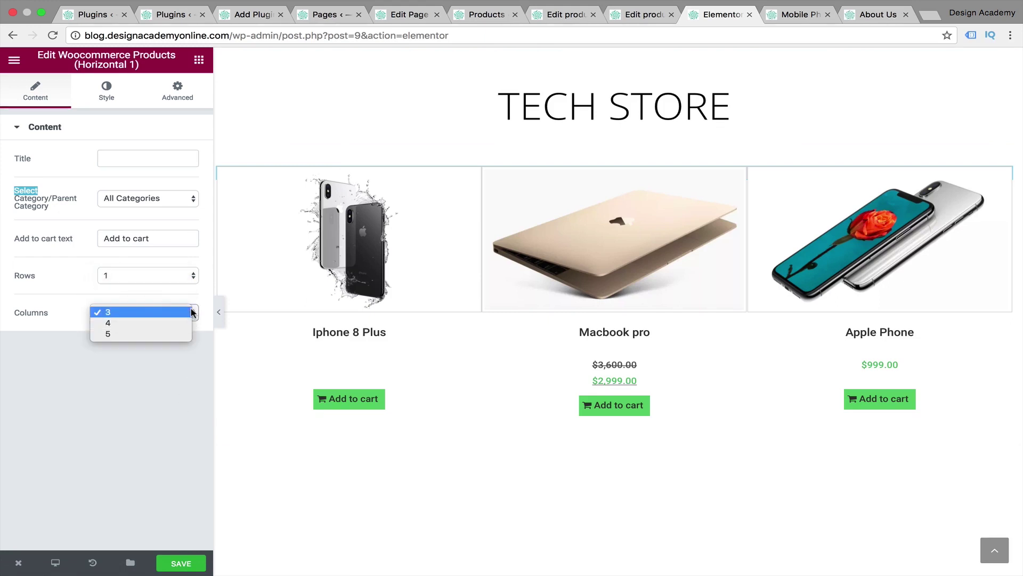
pyautogui.click(105, 455)
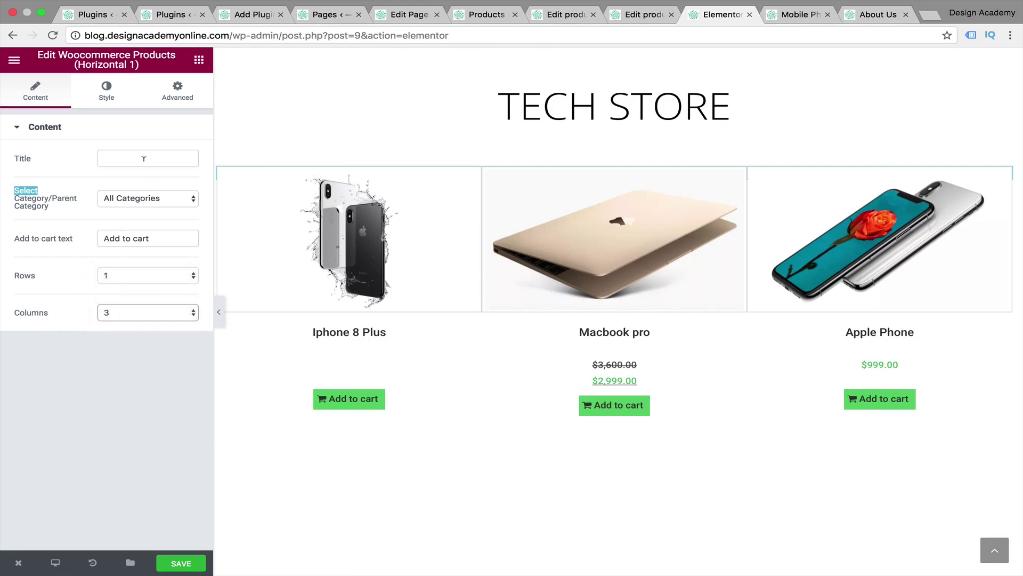
pyautogui.keyDown('super'); pyautogui.click(349, 251); pyautogui.keyUp('super')
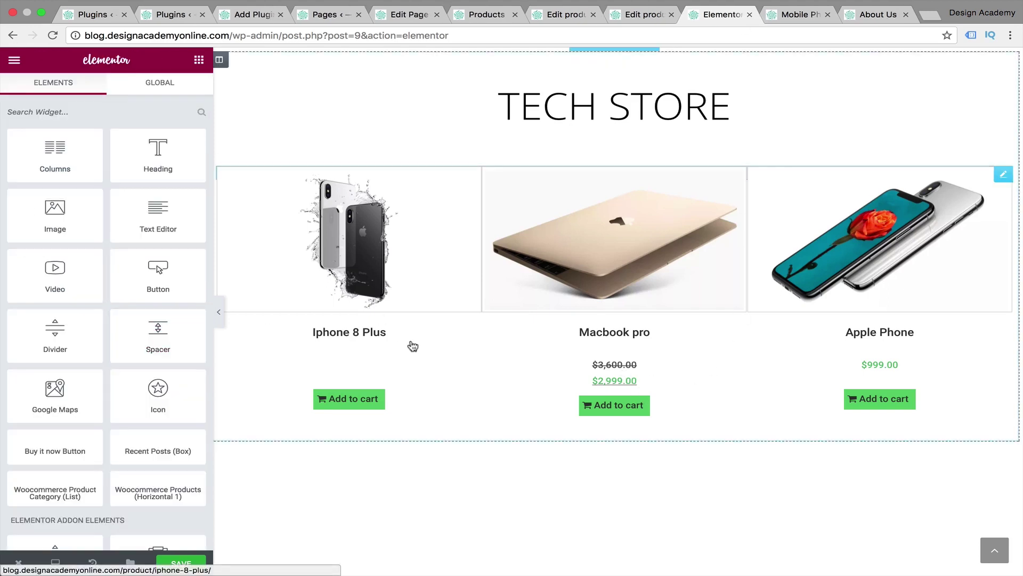
# - Add the WooCommerce Product Category (List) widget with Laptops and Mobile Phones below the TECH STORE grid
pyautogui.moveTo(38, 482); pyautogui.dragTo(523, 469)
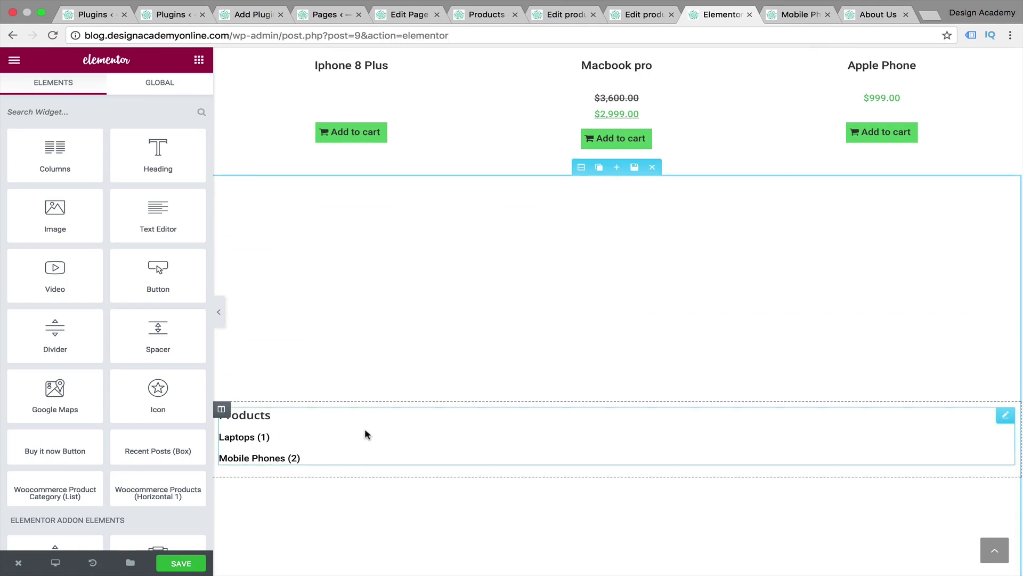
pyautogui.scroll(-3, 320, 405)
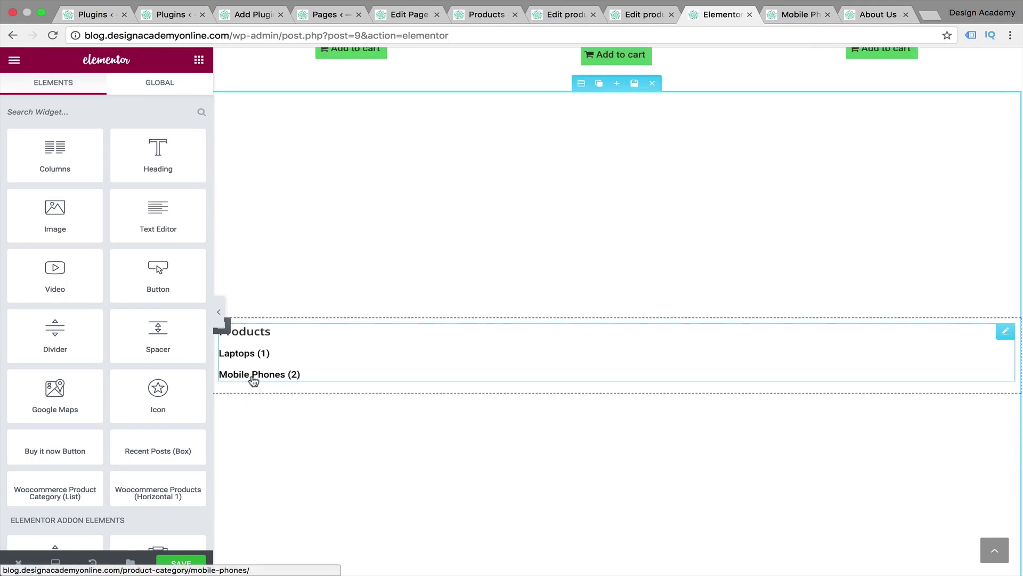
pyautogui.scroll(5, 461, 429)
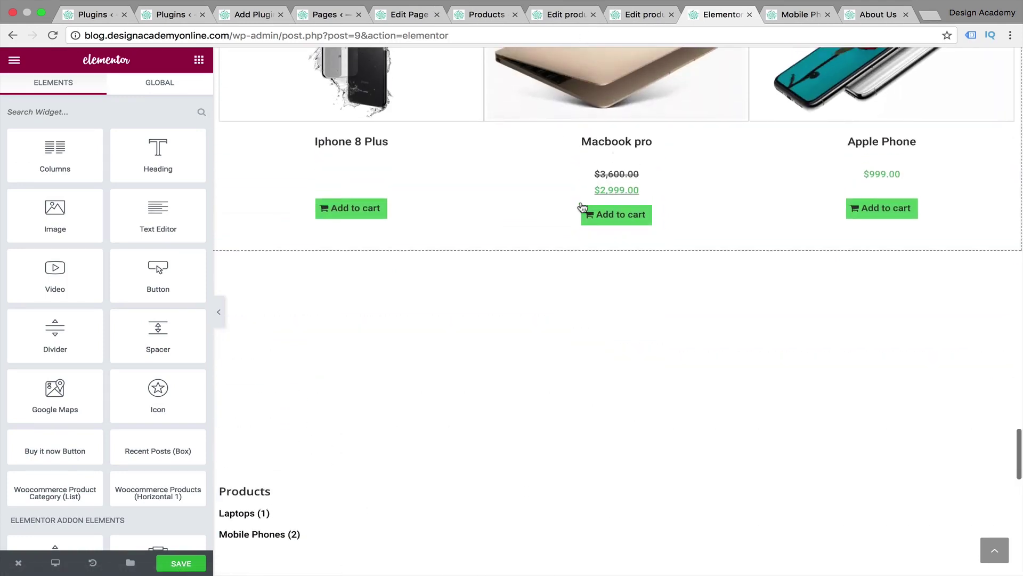
pyautogui.scroll(-4, 327, 558)
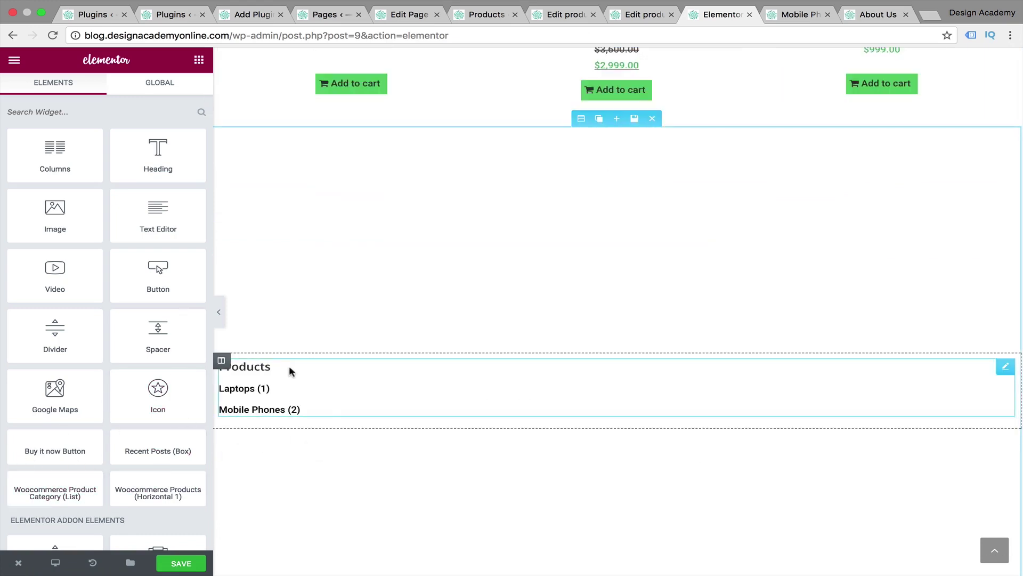
pyautogui.scroll(-3, 382, 469)
pyautogui.scroll(2, 382, 469)
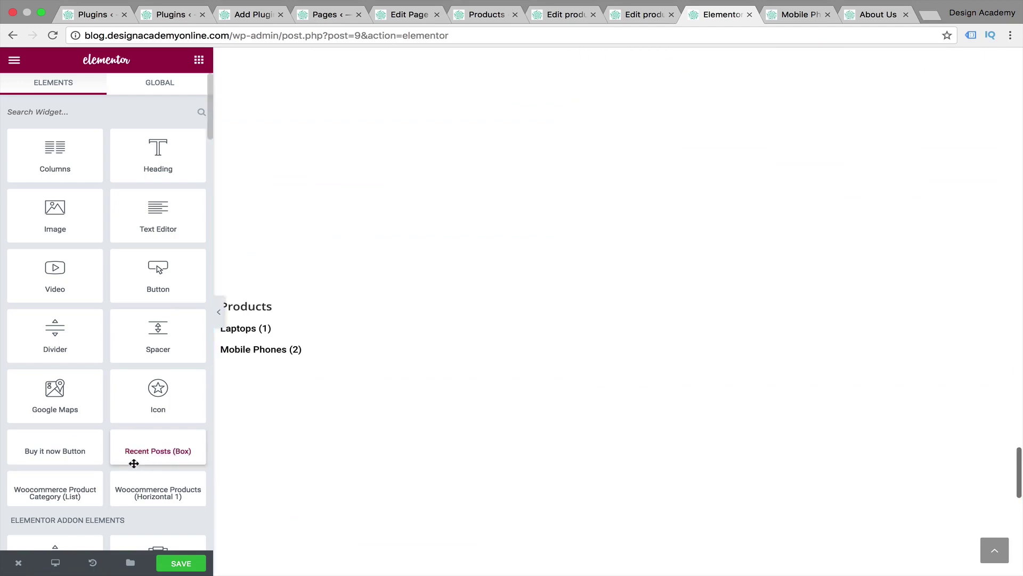
# - Scroll the widget panel down to the Elementor Addon Elements widgets
pyautogui.scroll(-10, 438, 487)
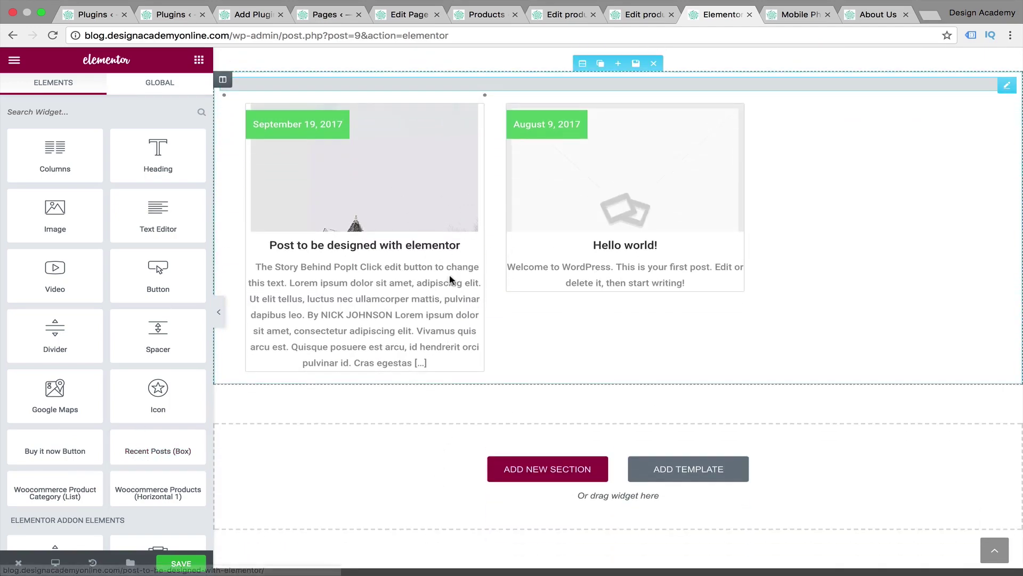
pyautogui.scroll(1, 548, 356)
pyautogui.scroll(-2, 549, 357)
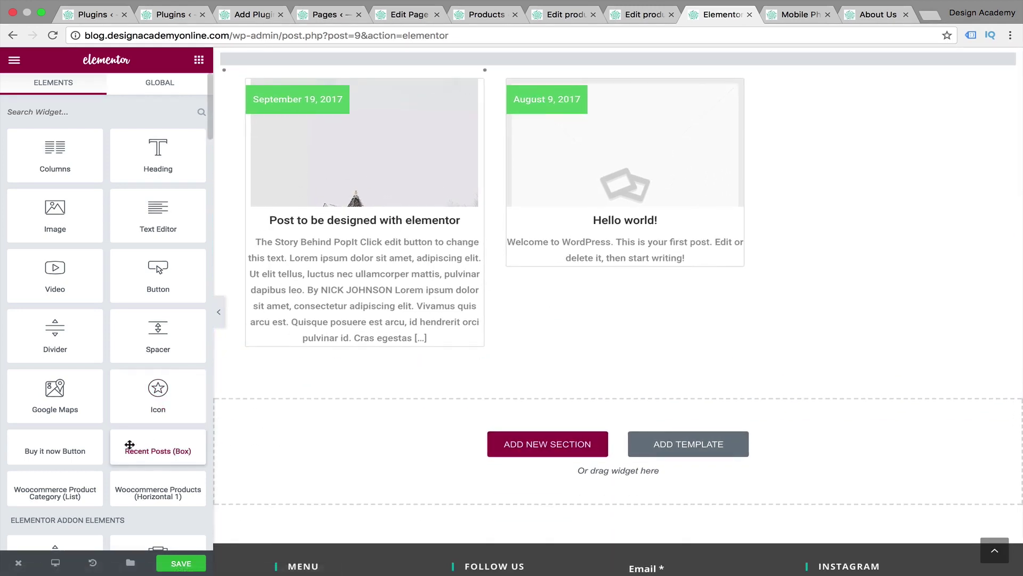
pyautogui.scroll(-3, 118, 430)
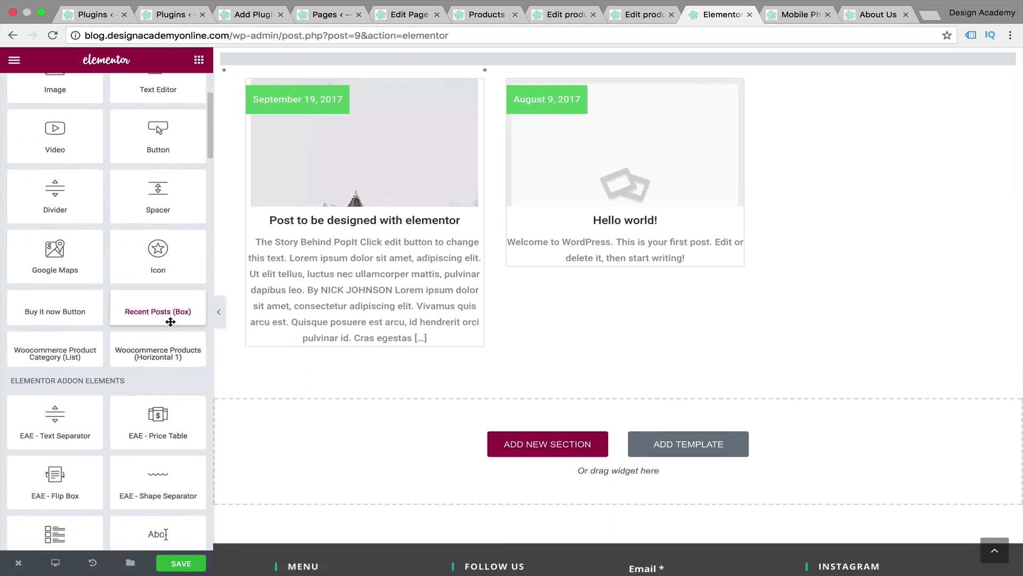
pyautogui.scroll(-3, 176, 373)
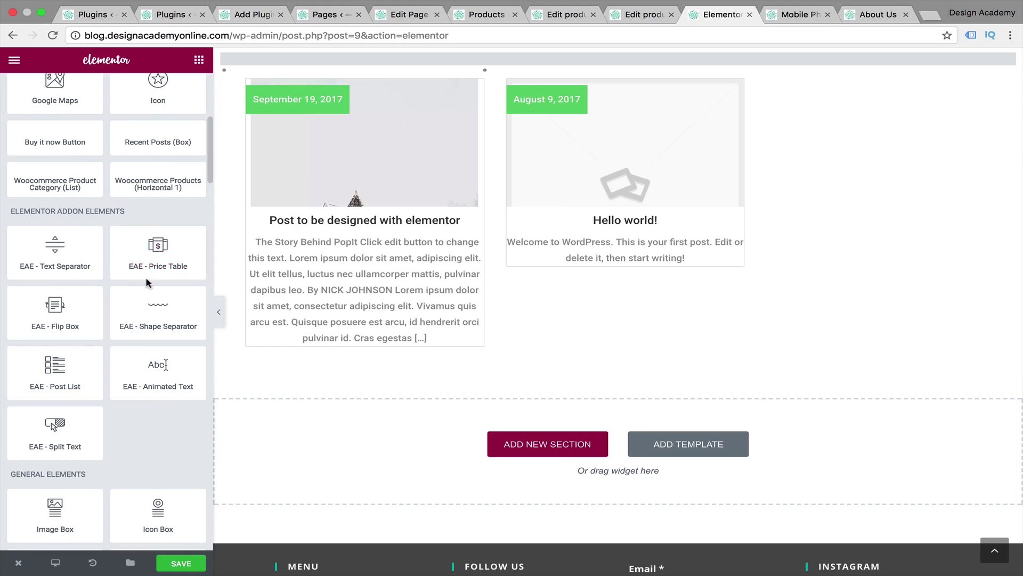
pyautogui.scroll(3, 31, 393)
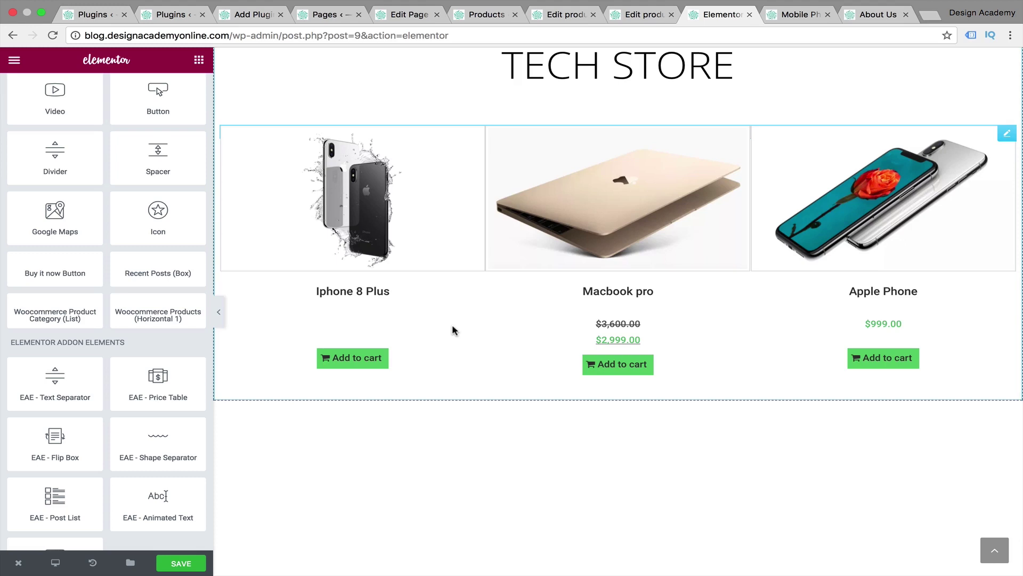
pyautogui.scroll(1, 464, 384)
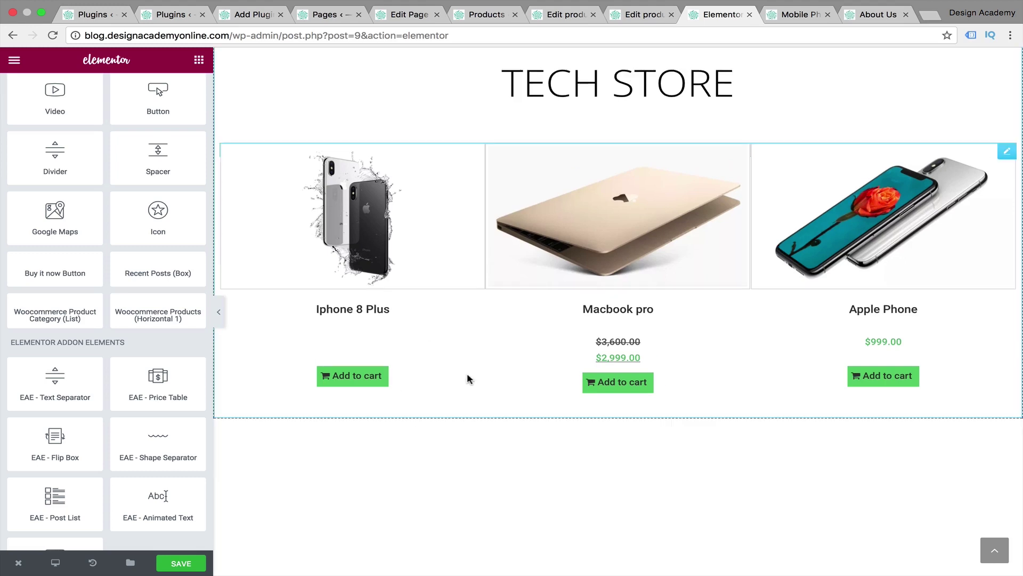